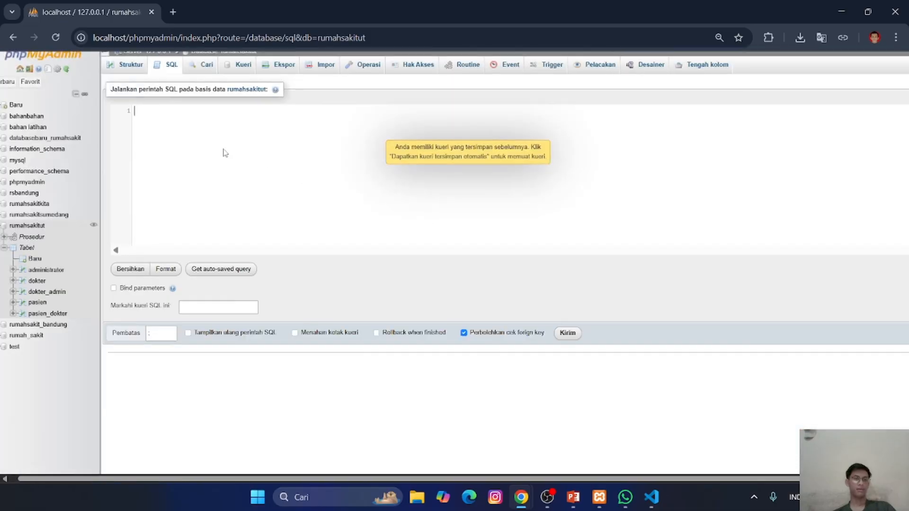
# - Switch to VS Code and copy the whole script in transaksi-trigger.txt that creates the transaksi_obat and obat tables
pyautogui.scroll(-1, 345, 98)
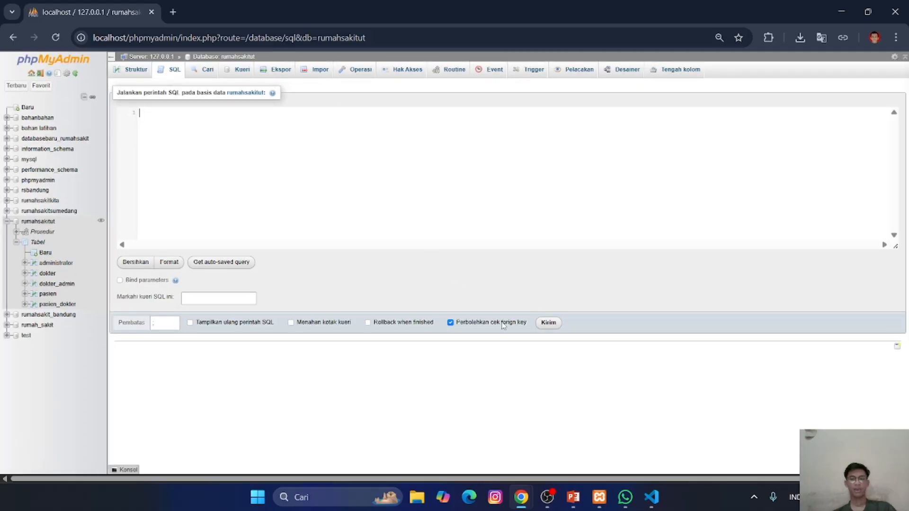
pyautogui.click(651, 496)
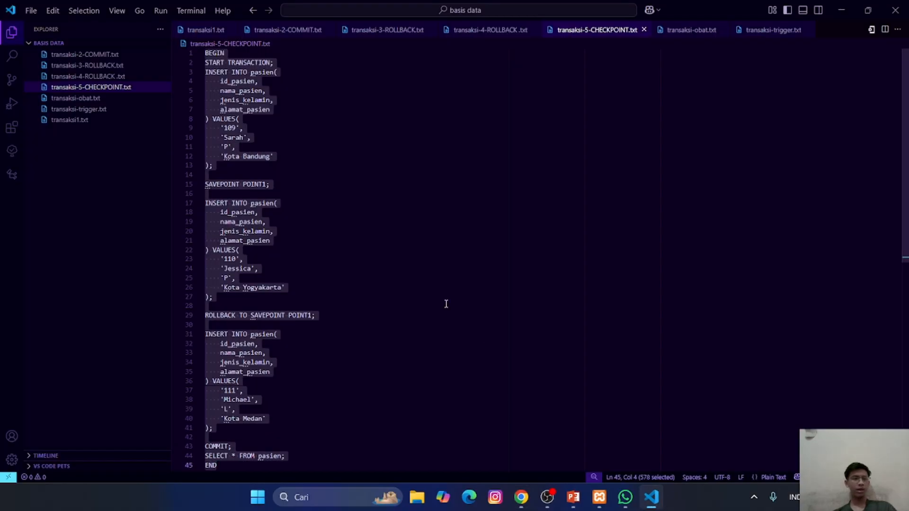
pyautogui.click(78, 109)
pyautogui.click(326, 184)
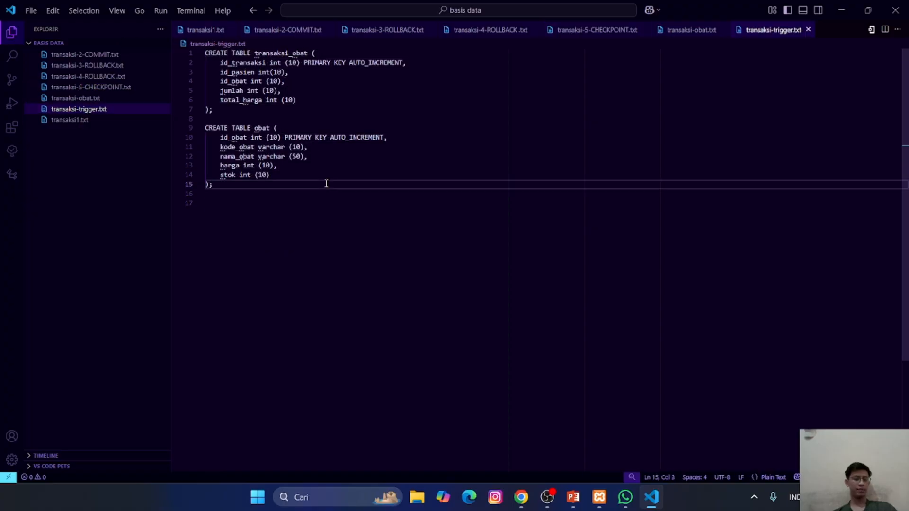
pyautogui.hotkey('ctrl', 'a')
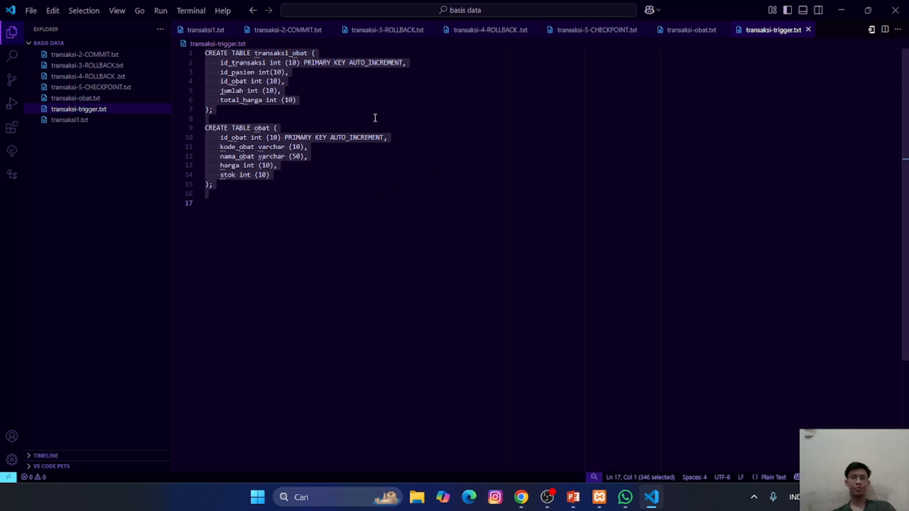
pyautogui.click(405, 175)
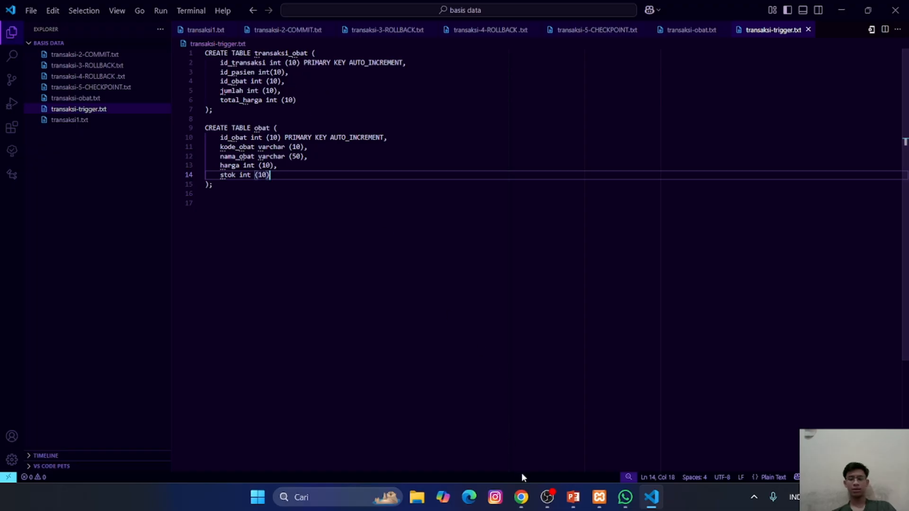
# - Back in phpMyAdmin, paste the copied CREATE TABLE script into the rumahsakitut SQL query editor and run it
pyautogui.moveTo(521, 497)
pyautogui.click(594, 438)
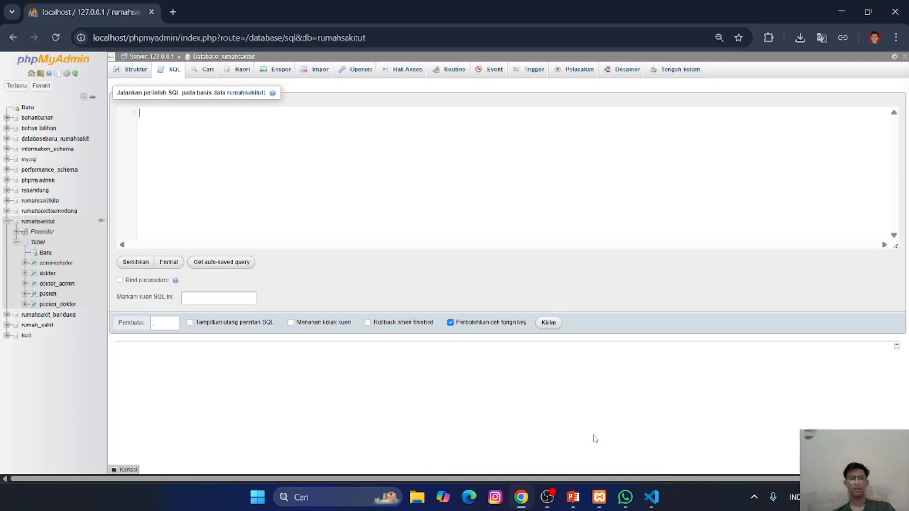
pyautogui.hotkey('ctrl', 'v')
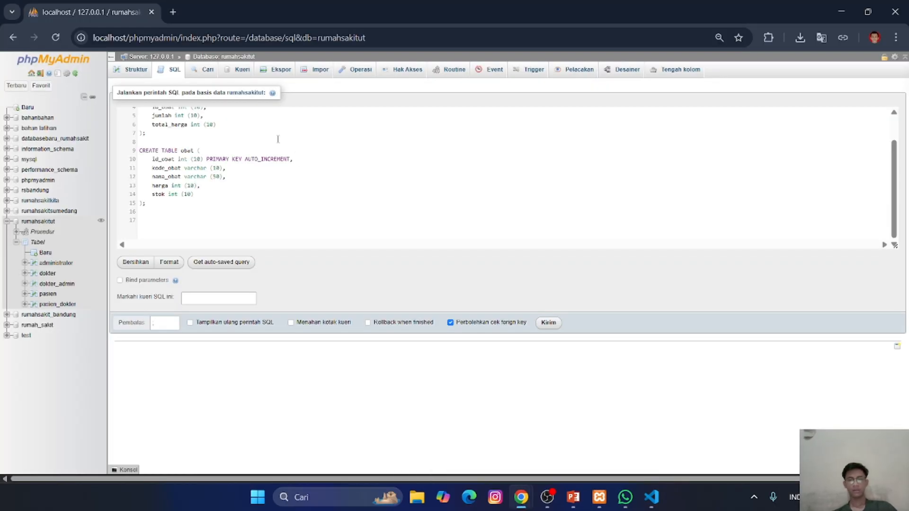
pyautogui.click(543, 323)
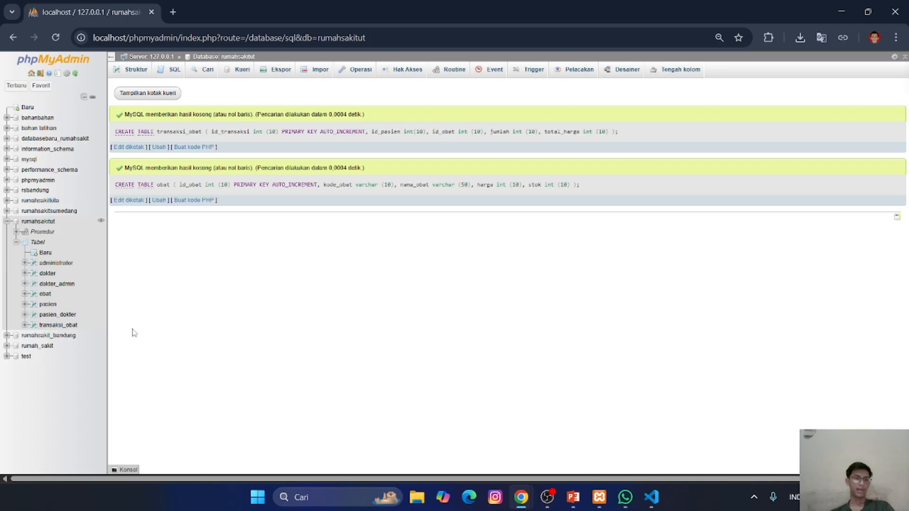
# - In the transaksi_obat table structure, add an ordinary index to id_pasien and another to id_obat
pyautogui.click(56, 325)
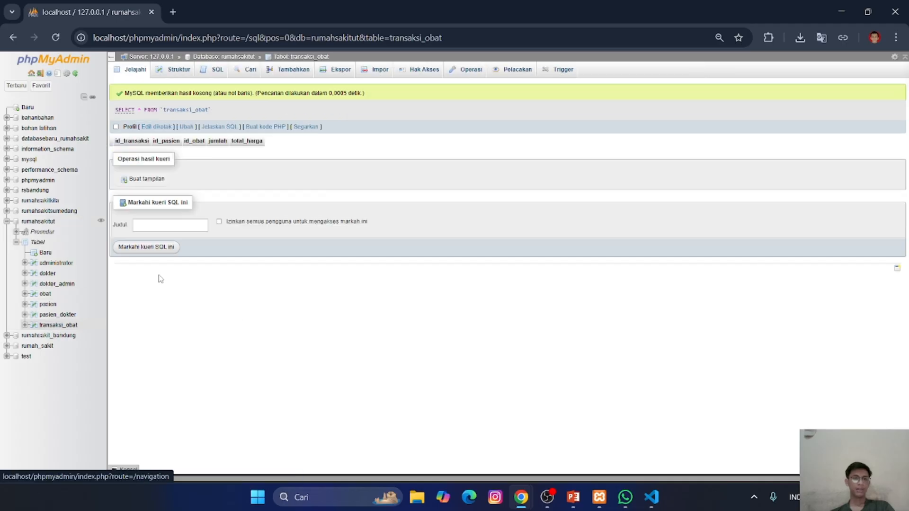
pyautogui.click(179, 71)
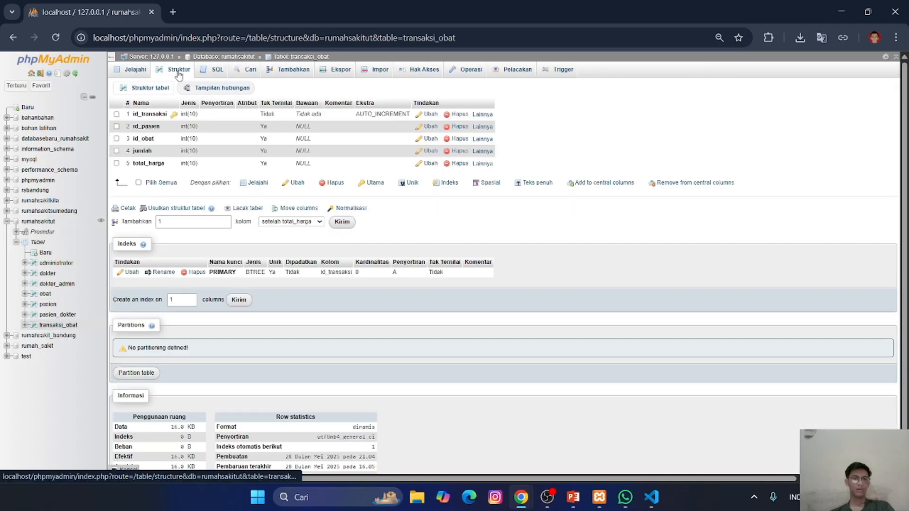
pyautogui.click(479, 127)
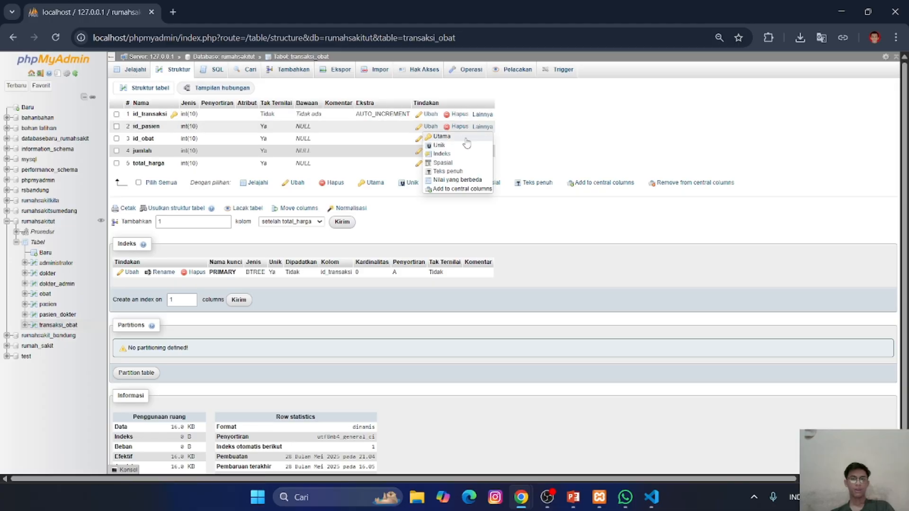
pyautogui.click(454, 159)
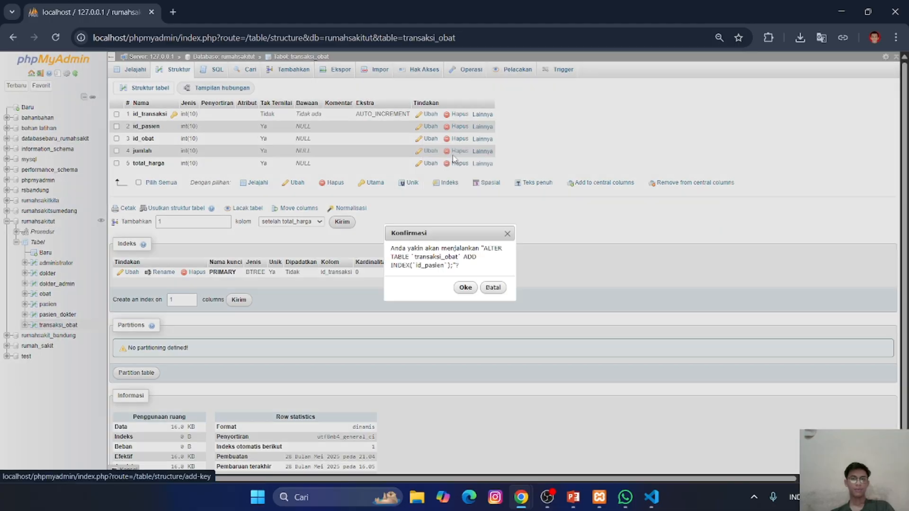
pyautogui.click(465, 287)
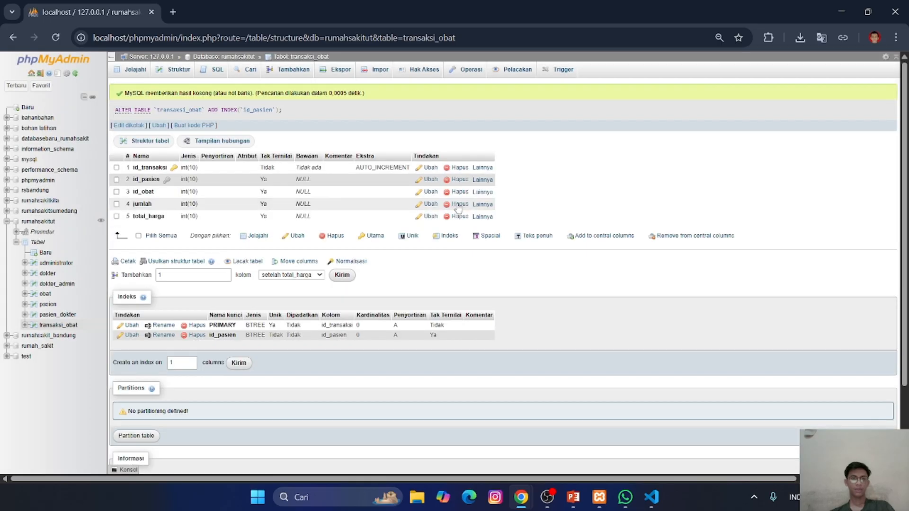
pyautogui.click(479, 192)
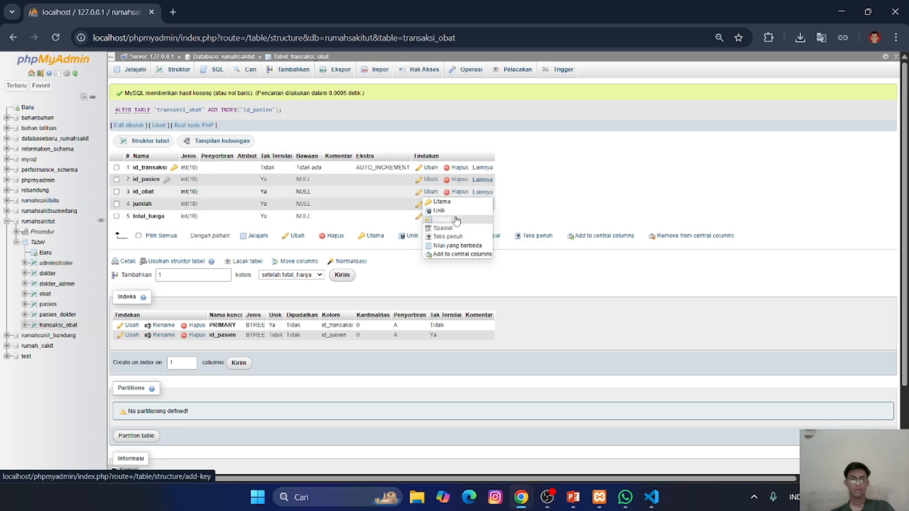
pyautogui.click(456, 218)
pyautogui.click(465, 287)
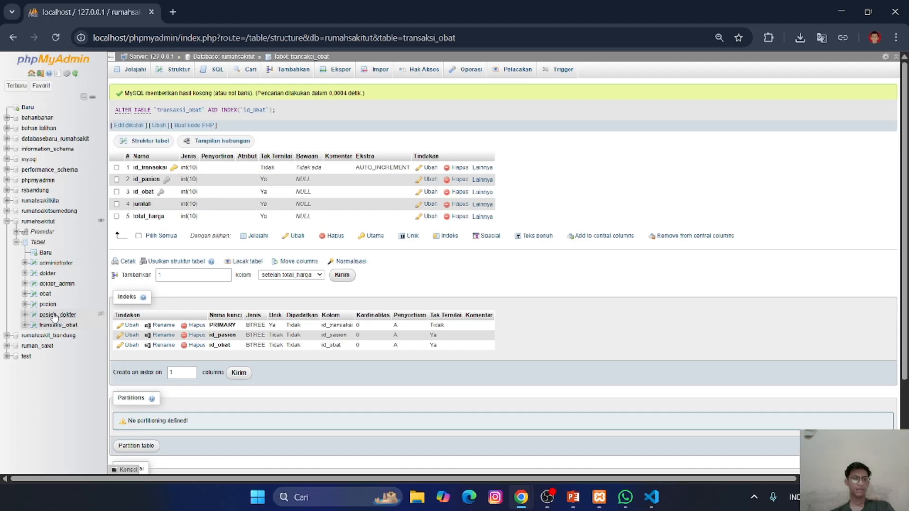
# - In the obat table structure, add an ordinary index to the kode_obat column
pyautogui.click(45, 296)
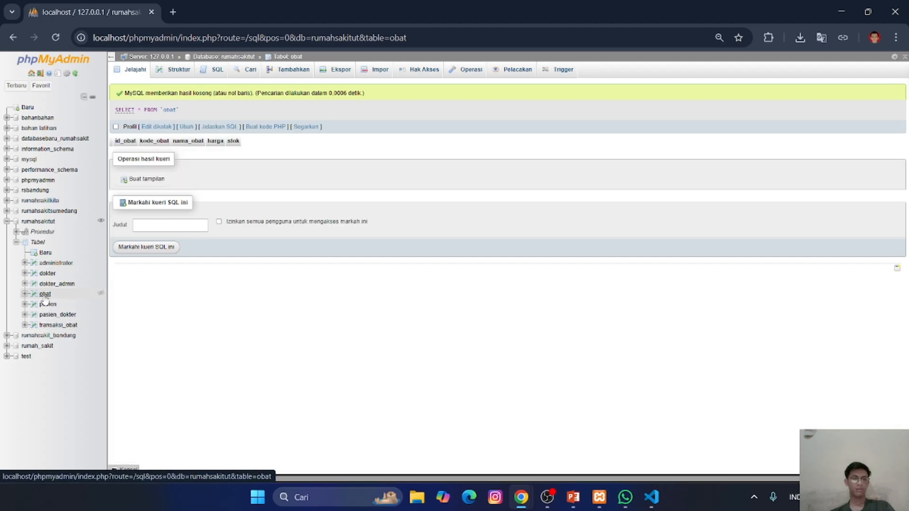
pyautogui.click(169, 71)
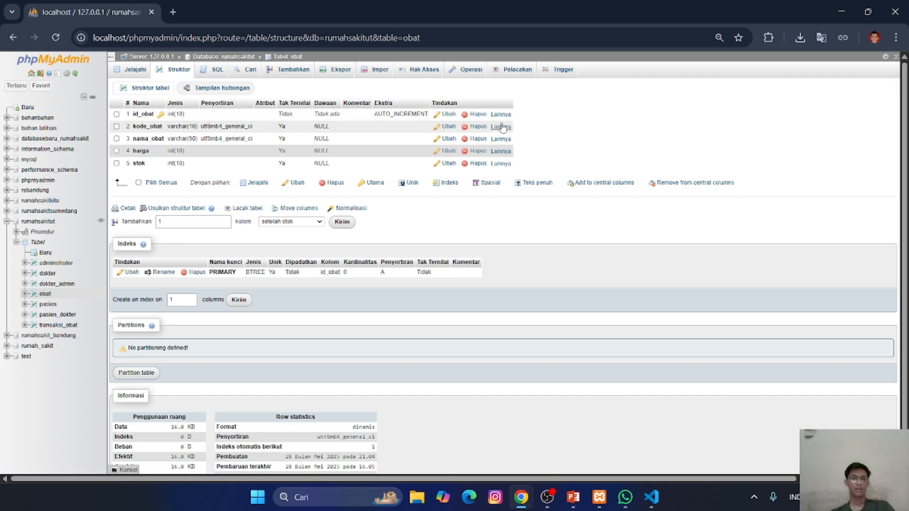
pyautogui.click(502, 127)
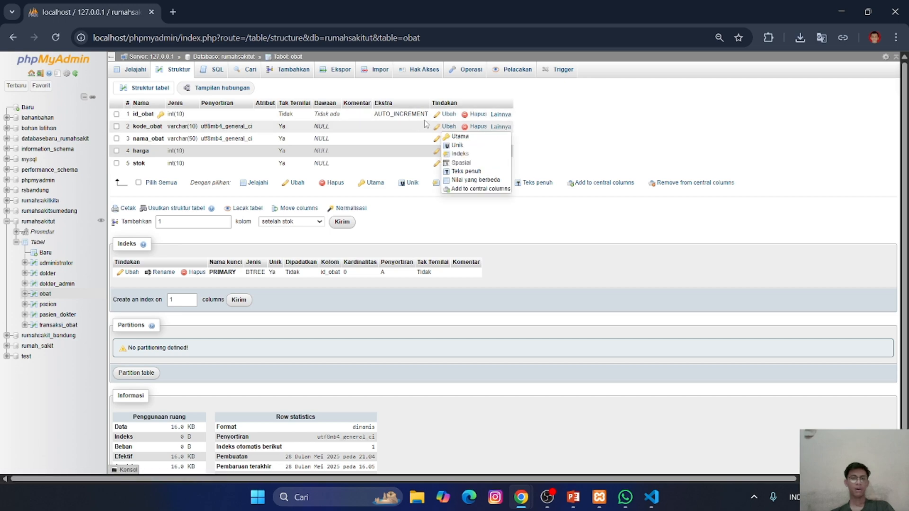
pyautogui.click(459, 154)
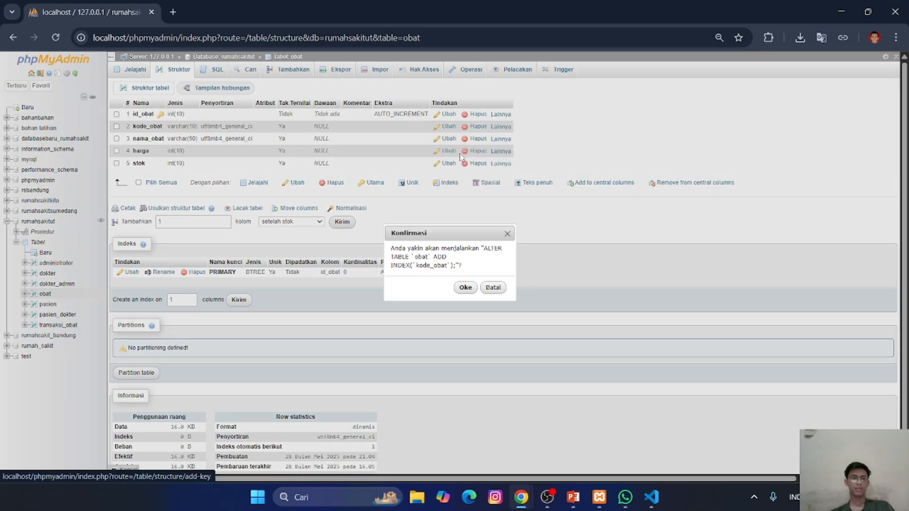
pyautogui.click(464, 287)
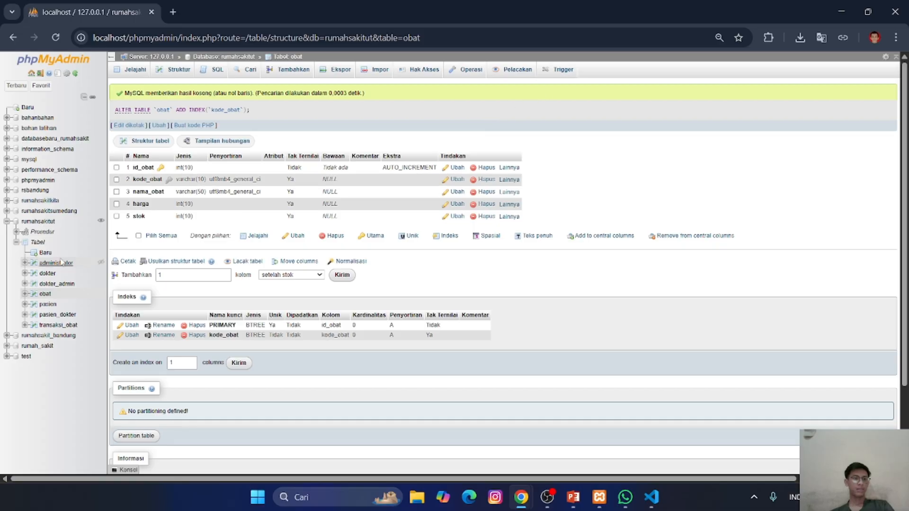
# - Open the rumahsakitut database designer and show the obat and transaksi_obat tables on the diagram
pyautogui.click(44, 222)
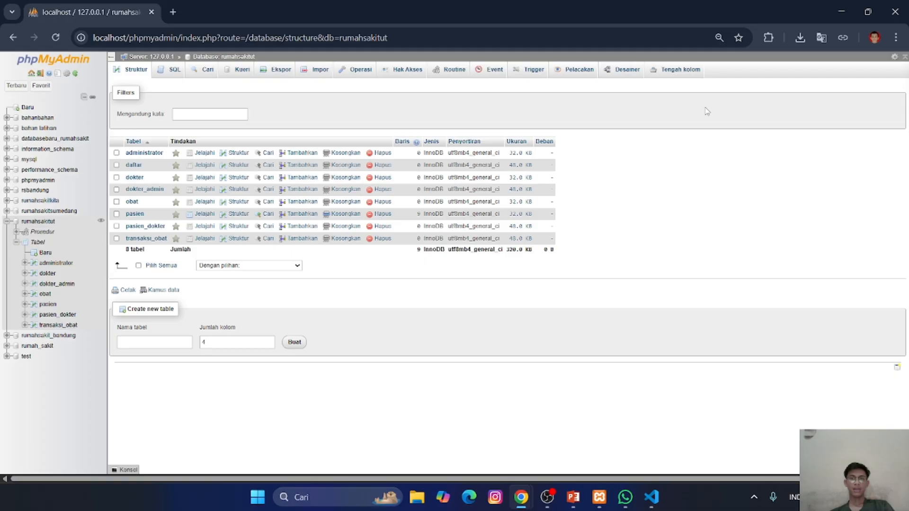
pyautogui.click(619, 73)
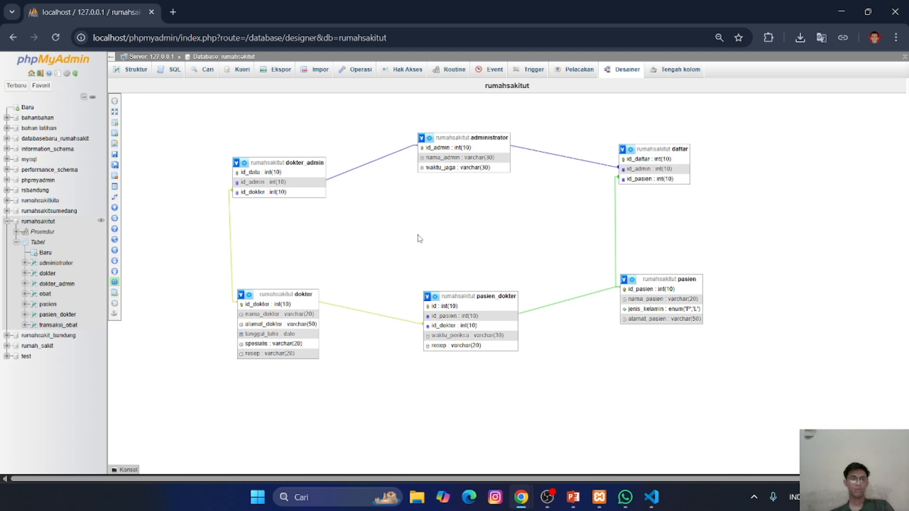
pyautogui.moveTo(116, 120)
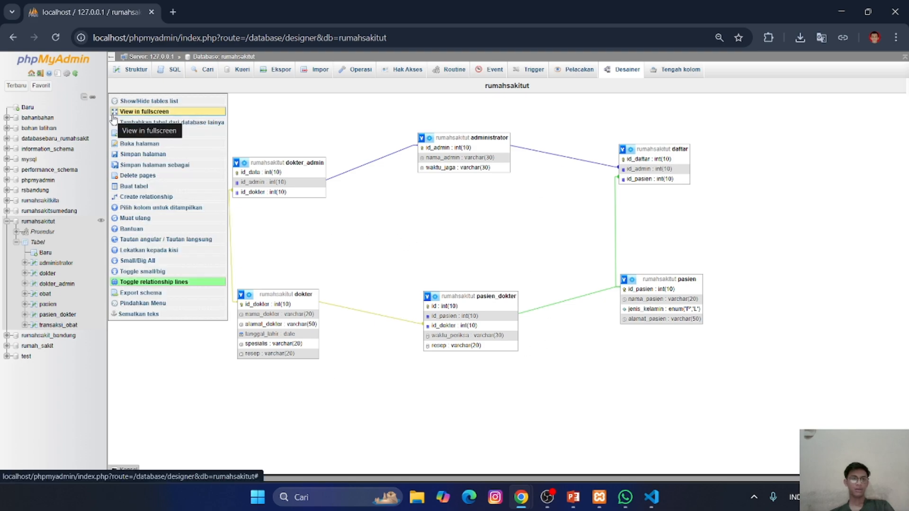
pyautogui.click(117, 102)
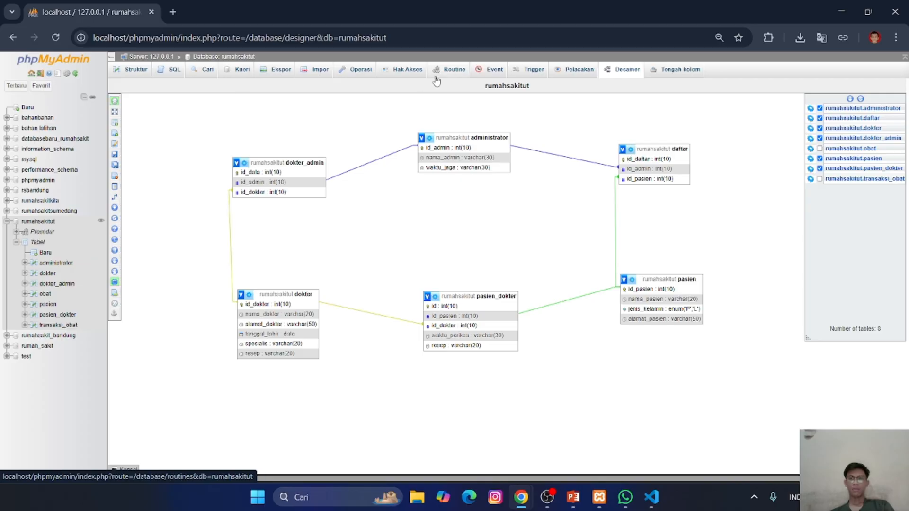
pyautogui.click(819, 149)
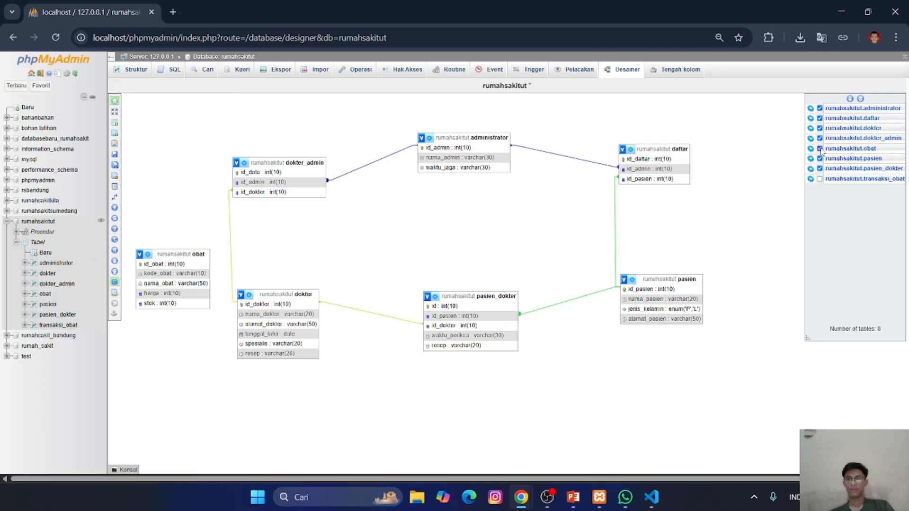
pyautogui.click(820, 180)
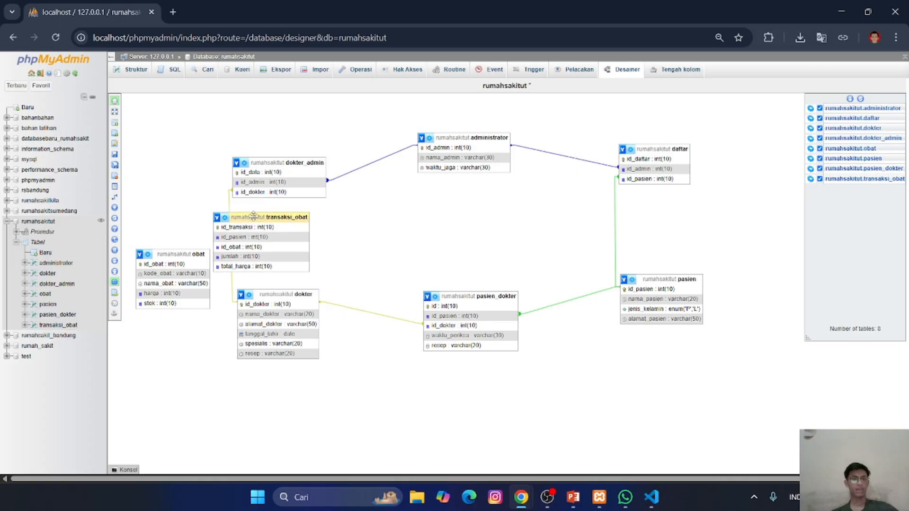
# - Move the transaksi_obat and obat tables below pasien in the diagram and save the designer page
pyautogui.moveTo(254, 216); pyautogui.dragTo(765, 366)
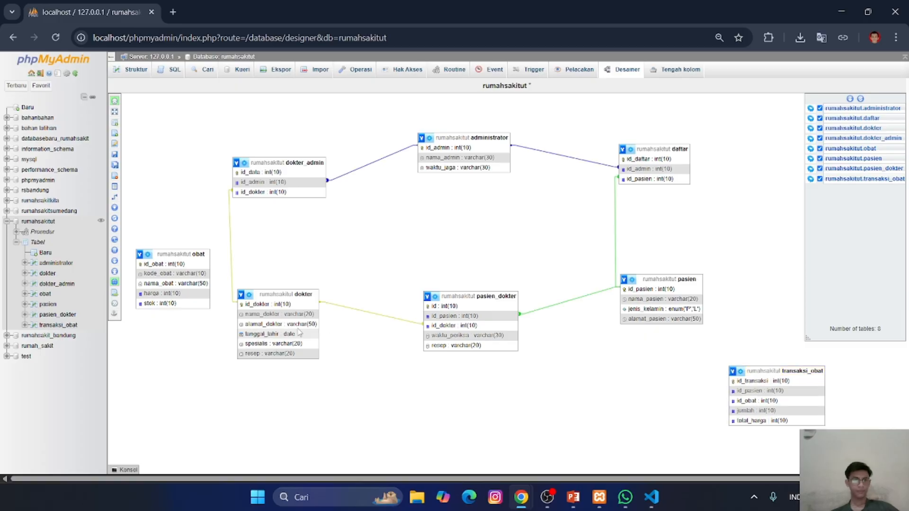
pyautogui.moveTo(187, 255); pyautogui.dragTo(603, 391)
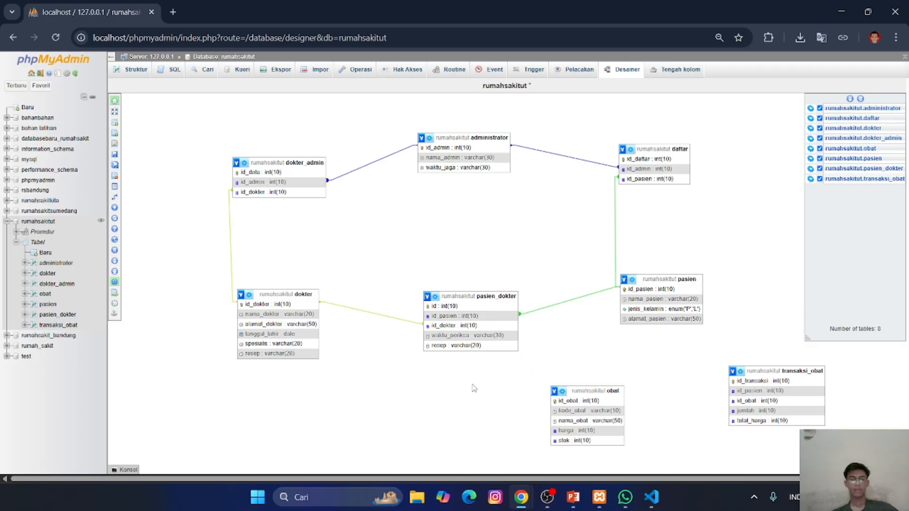
pyautogui.click(116, 155)
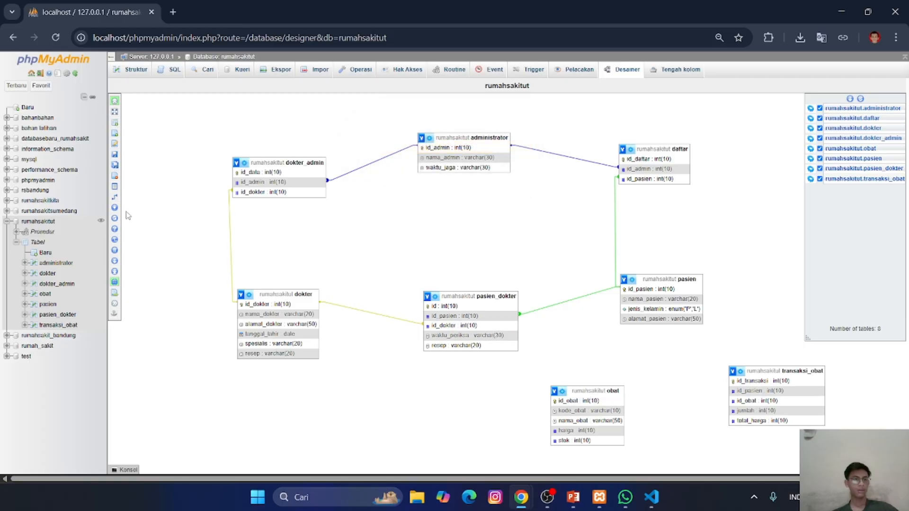
# - Create a foreign key relationship from pasien.id_pasien to transaksi_obat.id_pasien with CASCADE on delete and on update
pyautogui.moveTo(116, 205)
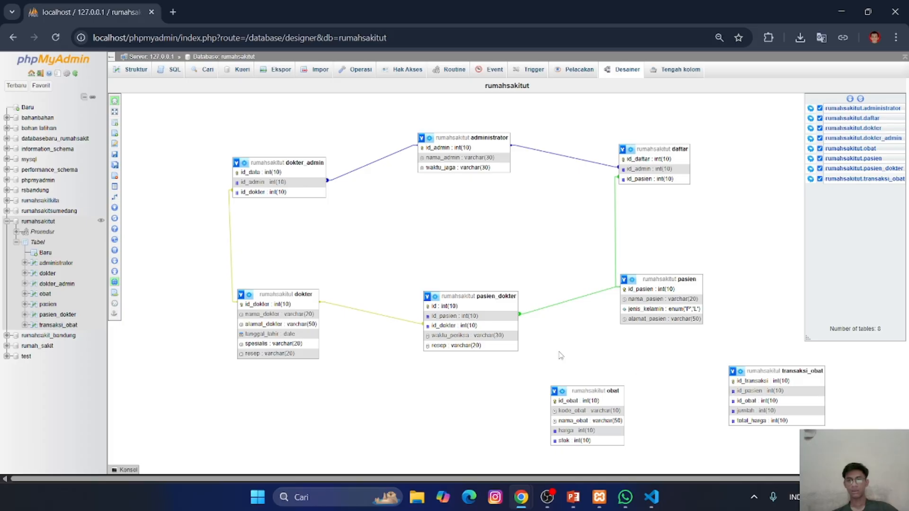
pyautogui.click(120, 197)
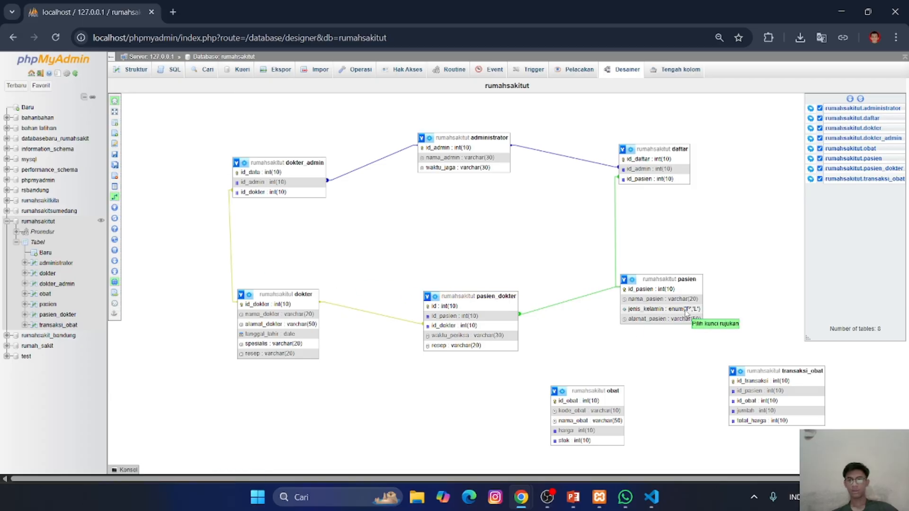
pyautogui.click(695, 291)
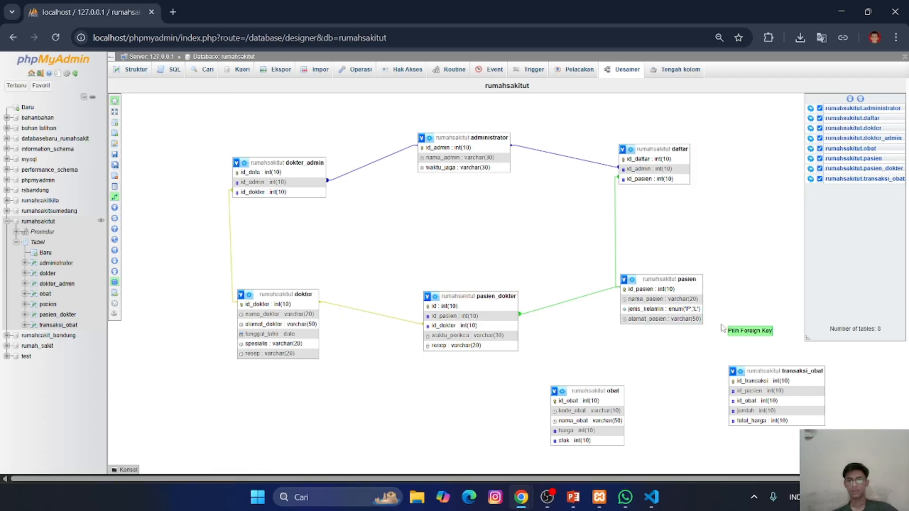
pyautogui.click(732, 392)
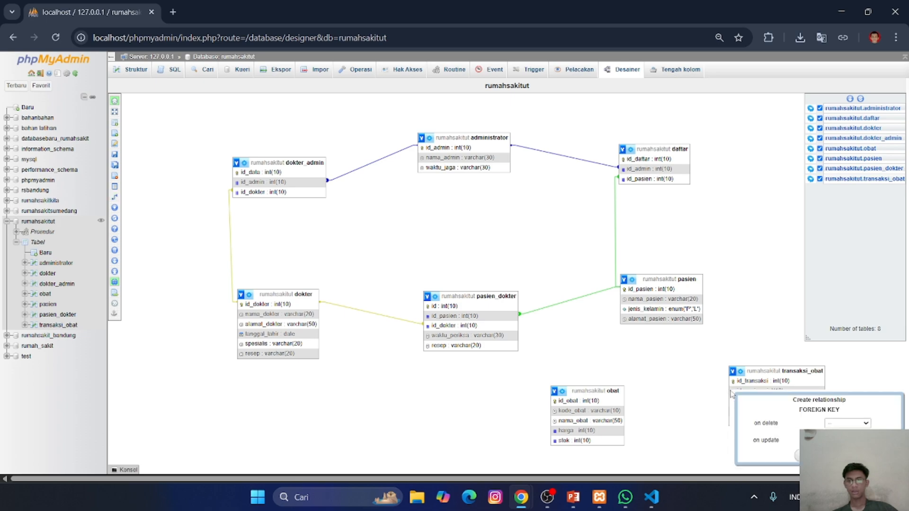
pyautogui.click(849, 426)
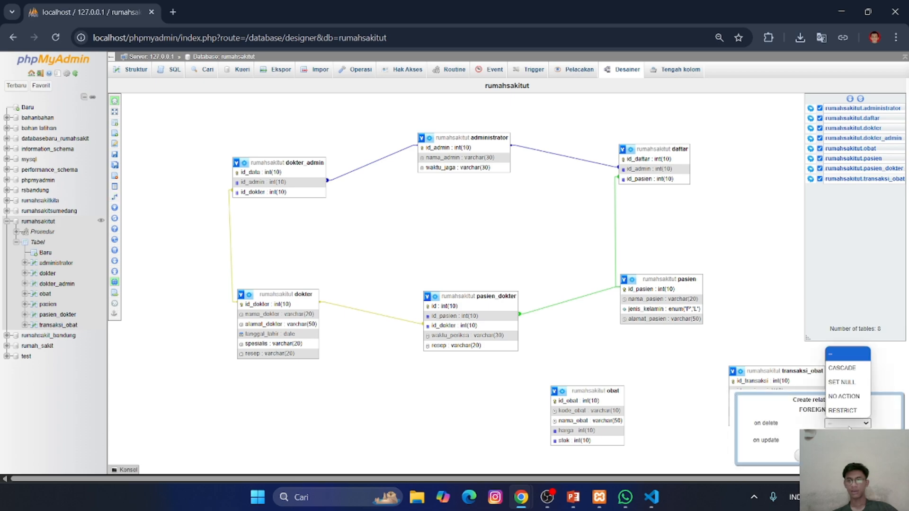
pyautogui.click(839, 379)
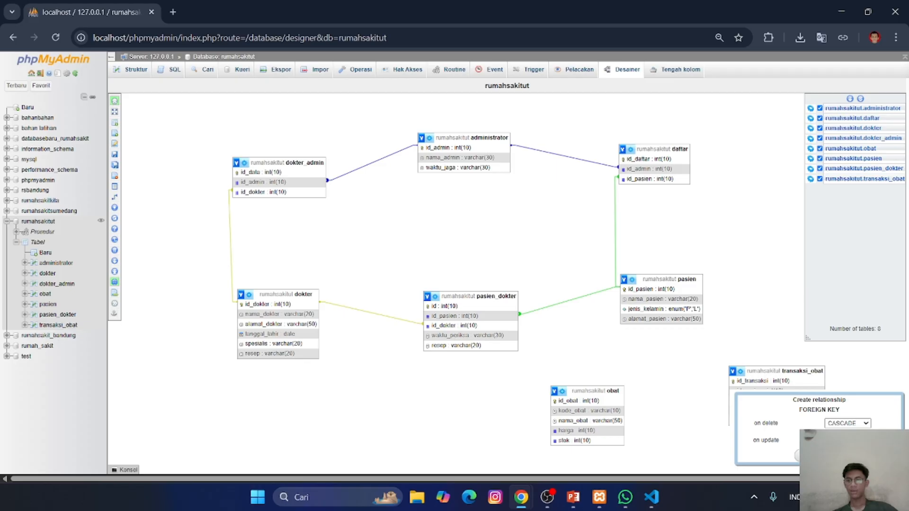
pyautogui.click(848, 440)
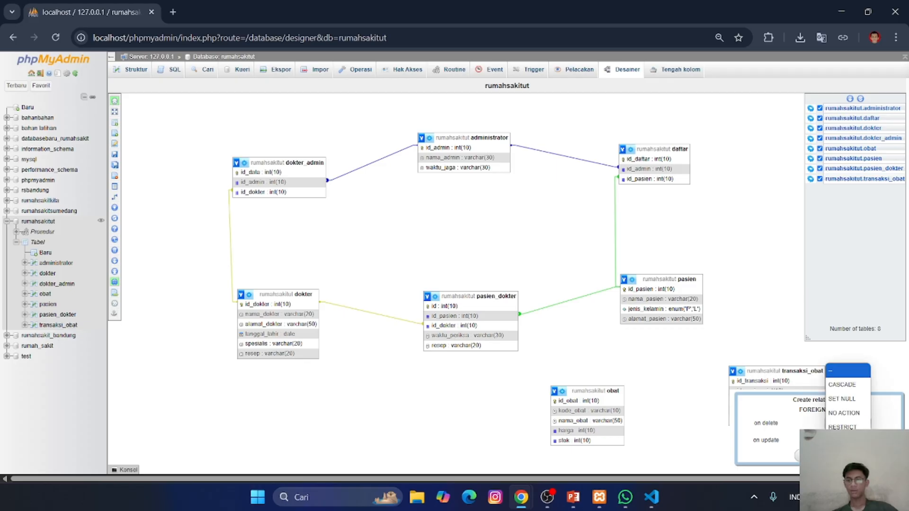
pyautogui.click(844, 384)
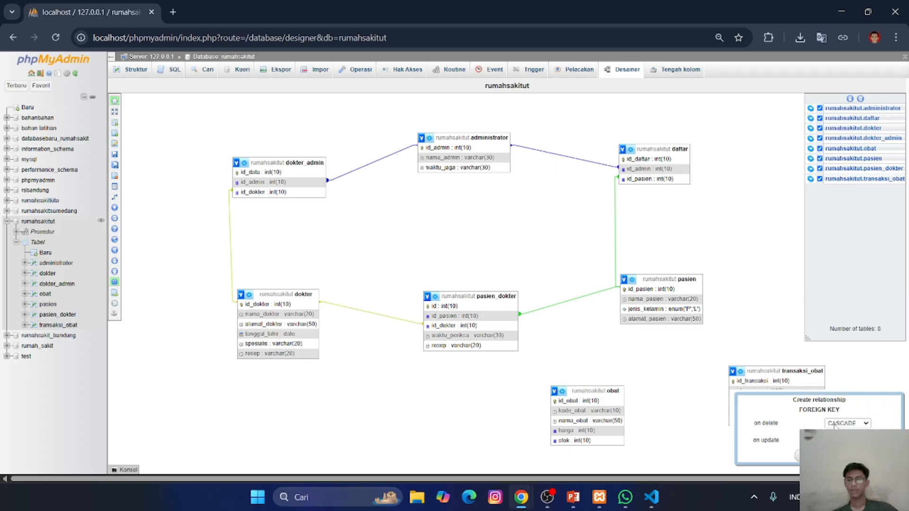
pyautogui.click(806, 455)
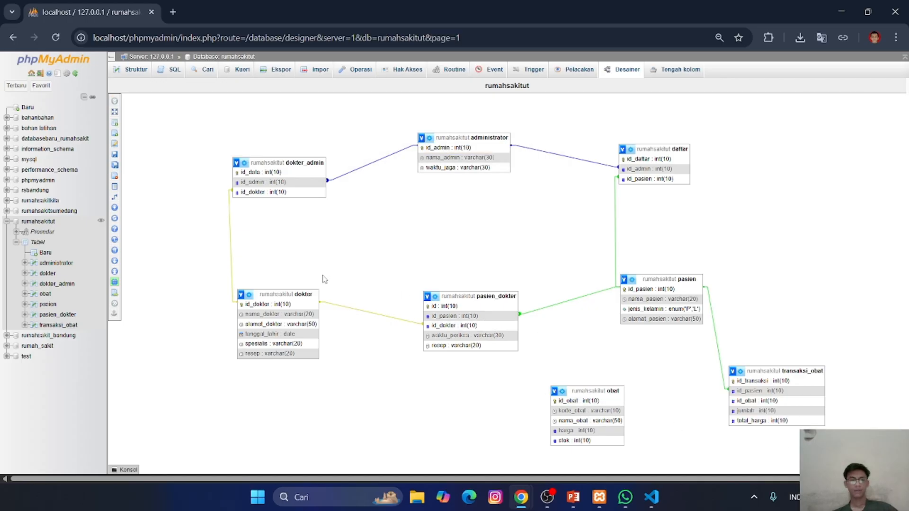
# - Link obat.id_obat to transaksi_obat.id_obat as a foreign key with CASCADE on delete and on update, and save the designer page
pyautogui.click(115, 197)
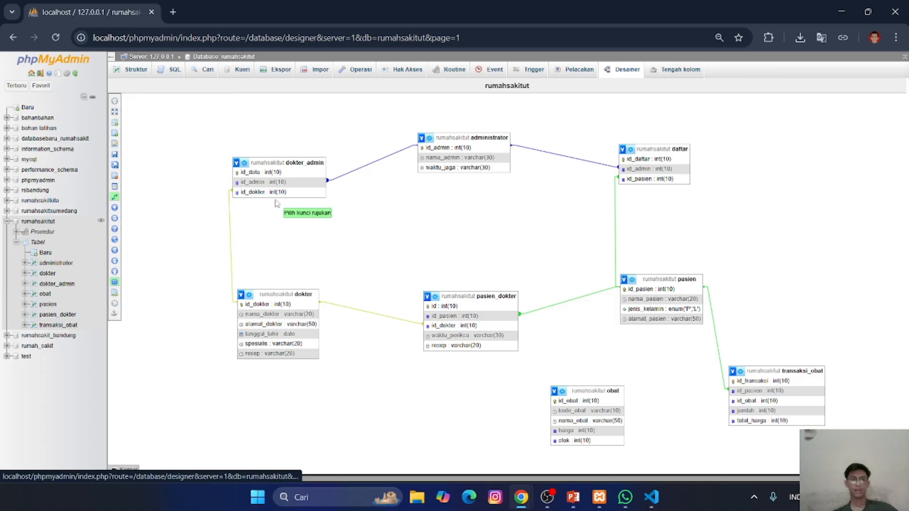
pyautogui.click(616, 400)
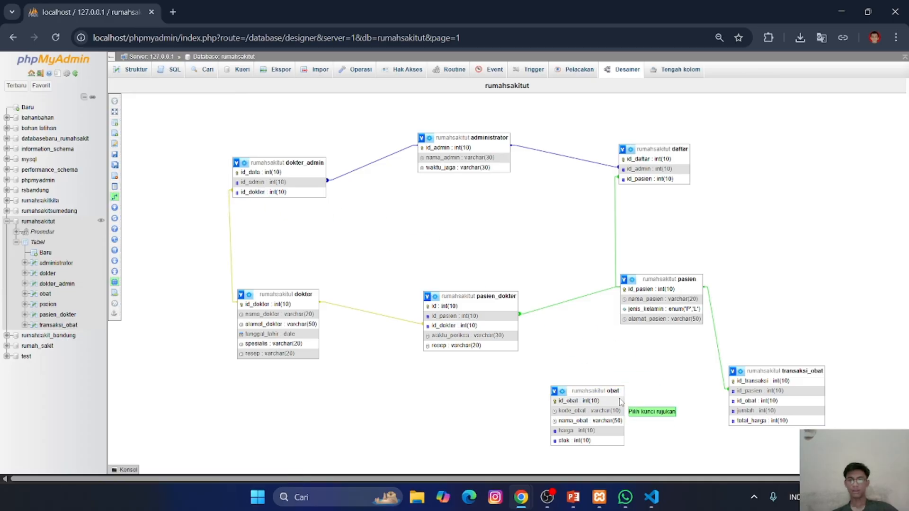
pyautogui.click(749, 401)
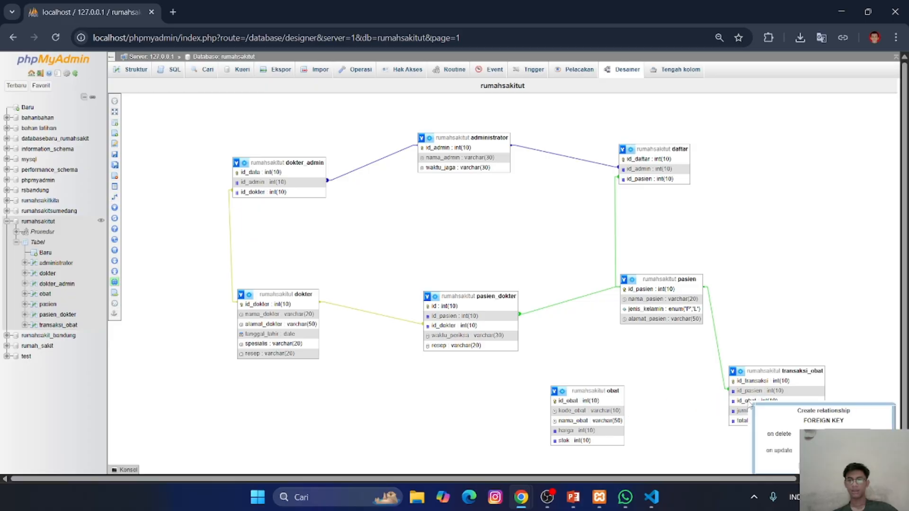
pyautogui.click(842, 434)
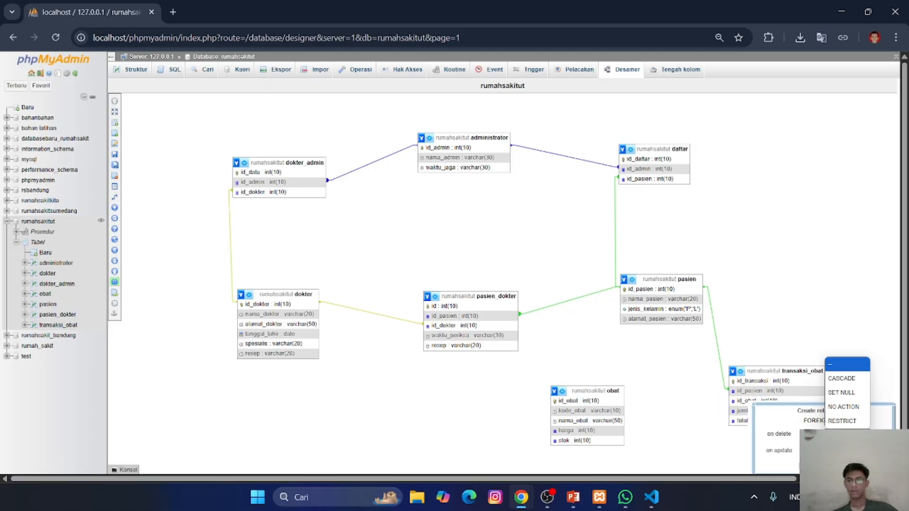
pyautogui.click(846, 381)
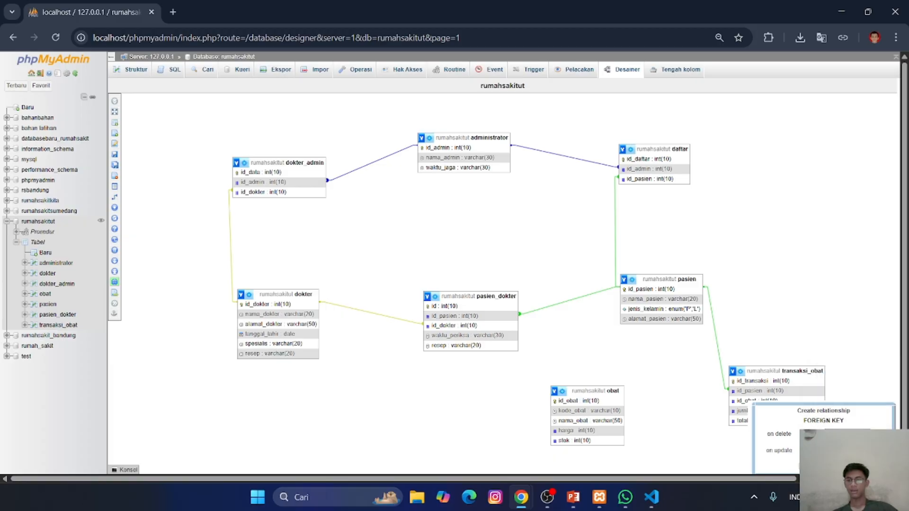
pyautogui.click(841, 450)
pyautogui.click(840, 396)
pyautogui.click(812, 466)
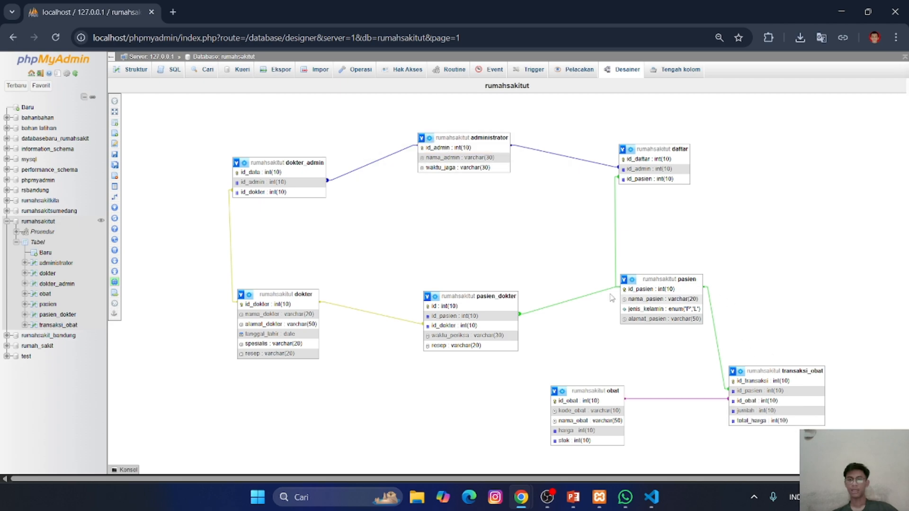
pyautogui.click(118, 154)
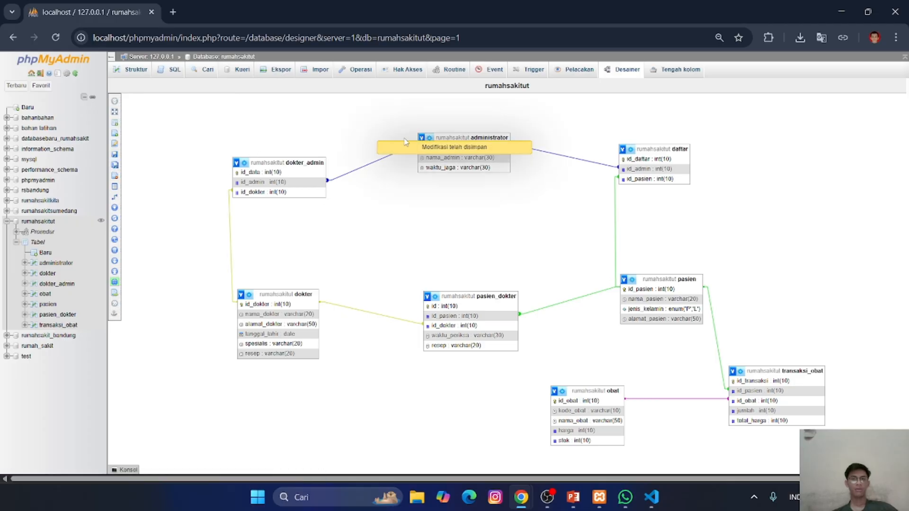
# - Start a new trigger in the rumahsakitut database named tanggal_jual, for table transaksi_obat with timing AFTER
pyautogui.click(26, 222)
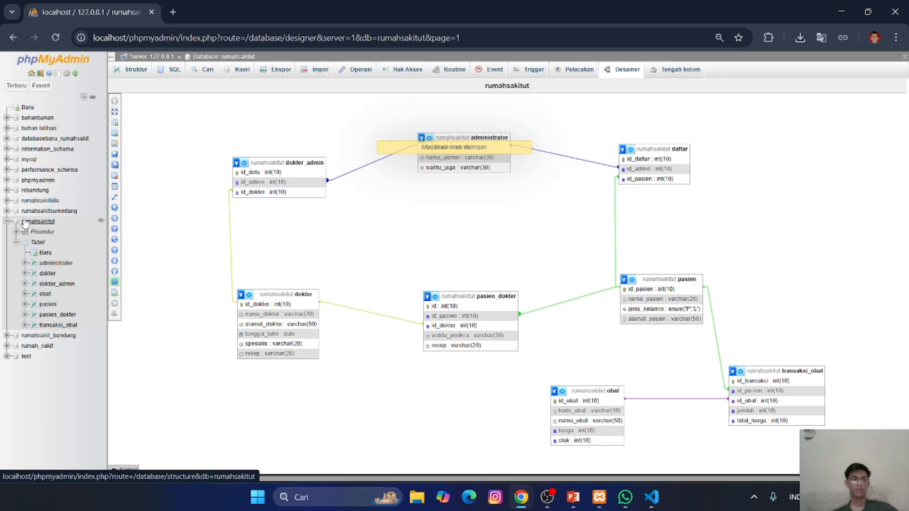
pyautogui.click(525, 69)
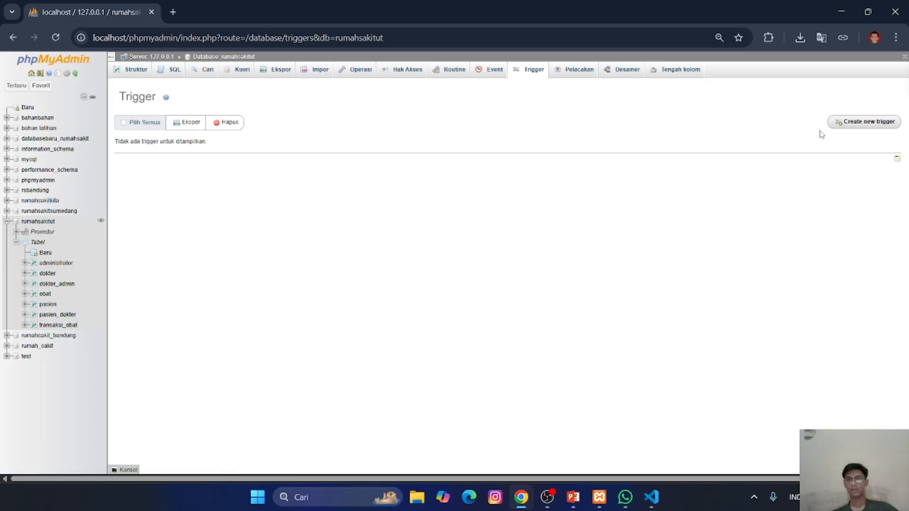
pyautogui.click(851, 126)
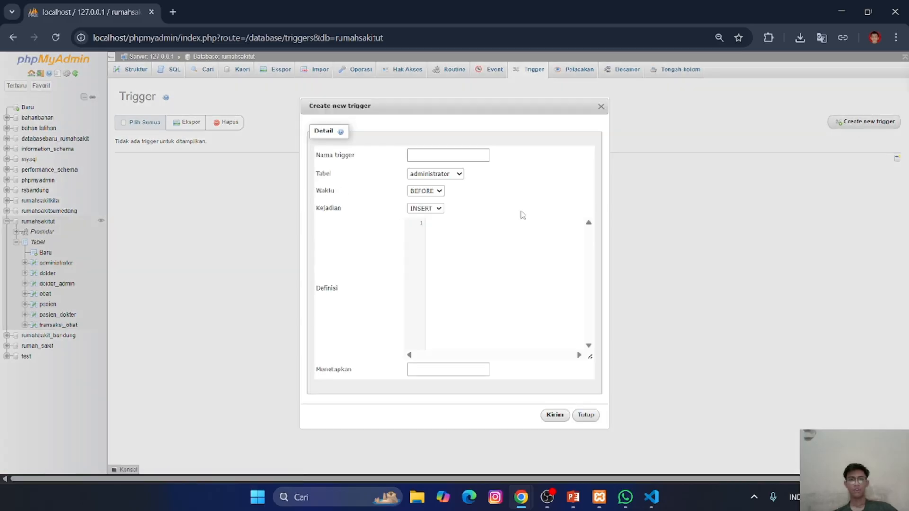
pyautogui.click(457, 157)
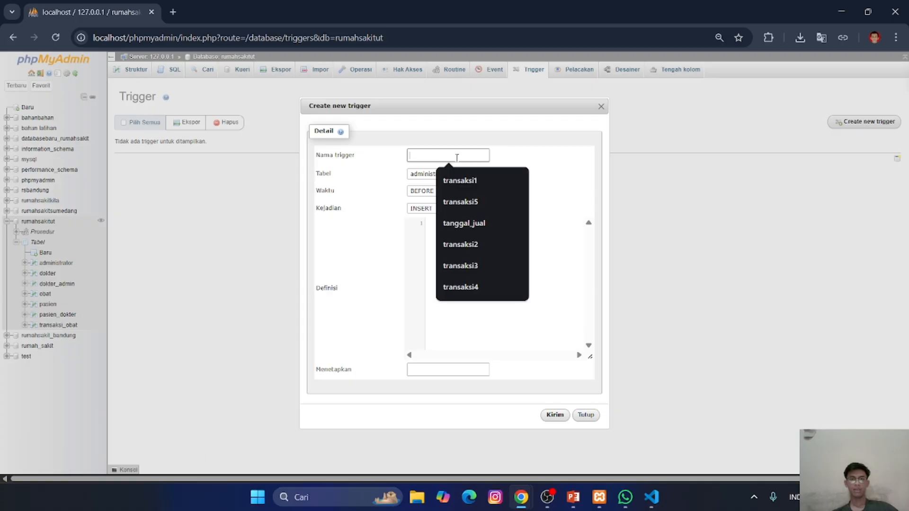
pyautogui.click(467, 227)
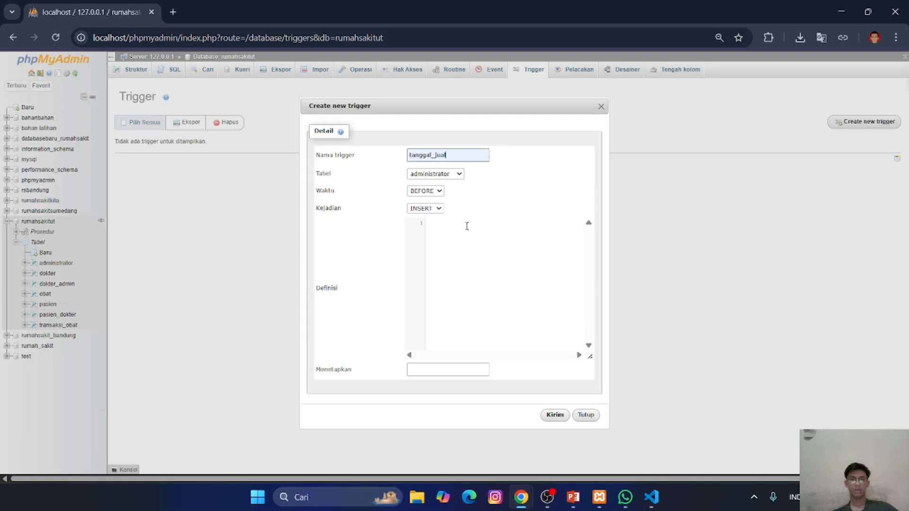
pyautogui.click(456, 175)
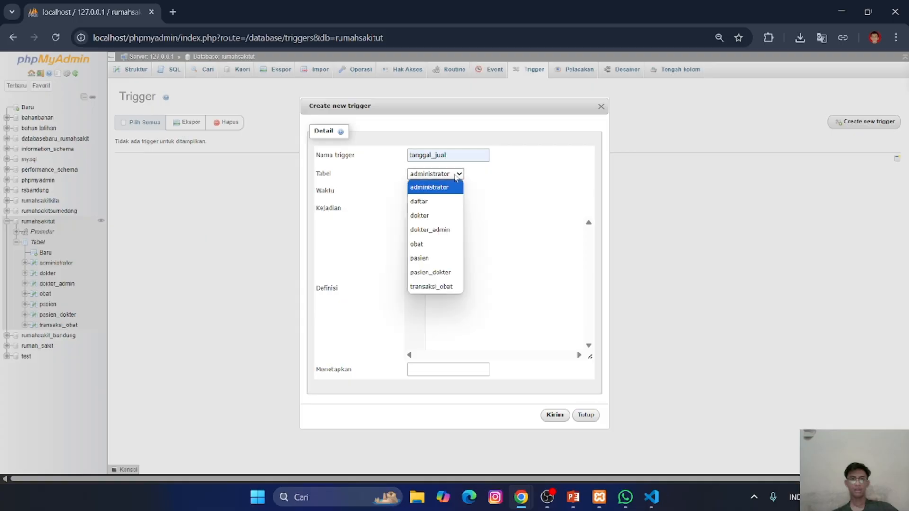
pyautogui.click(432, 286)
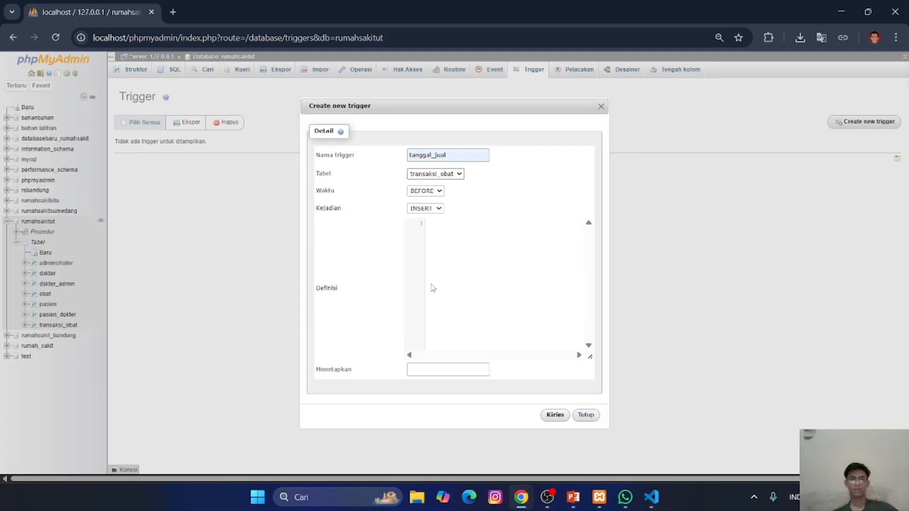
pyautogui.click(422, 192)
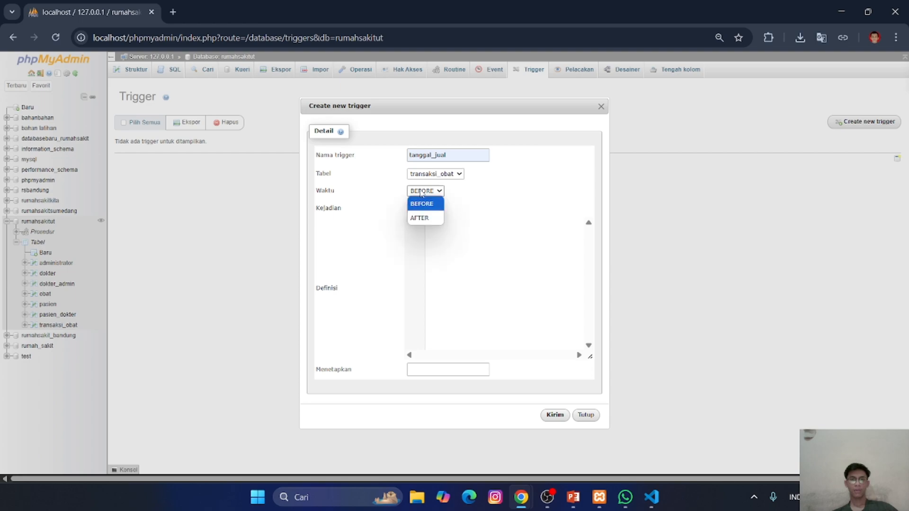
pyautogui.click(422, 218)
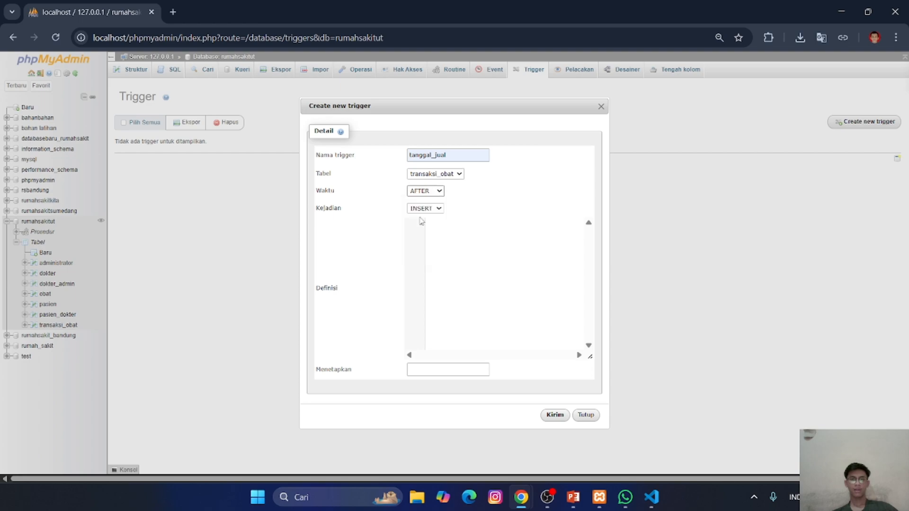
# - Switch to Visual Studio Code and copy the whole UPDATE obat statement from transaksi-obat.txt
pyautogui.click(651, 497)
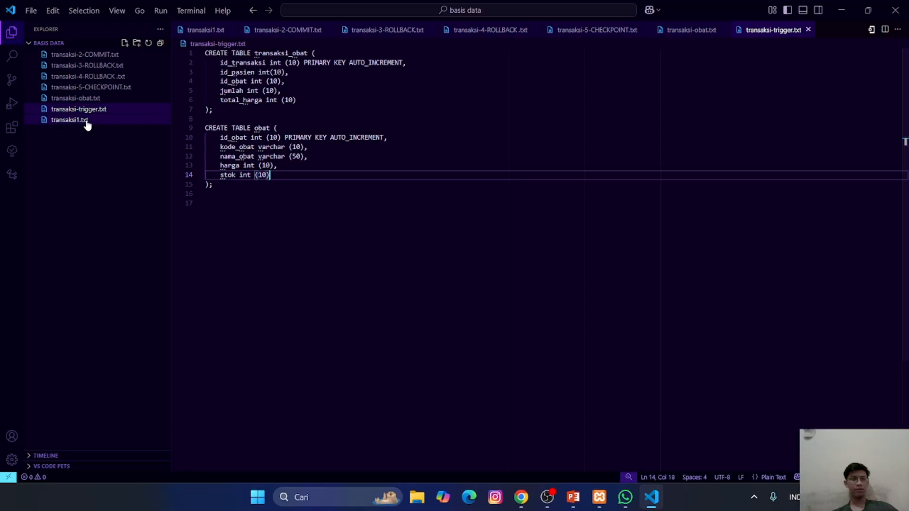
pyautogui.click(71, 120)
pyautogui.click(220, 111)
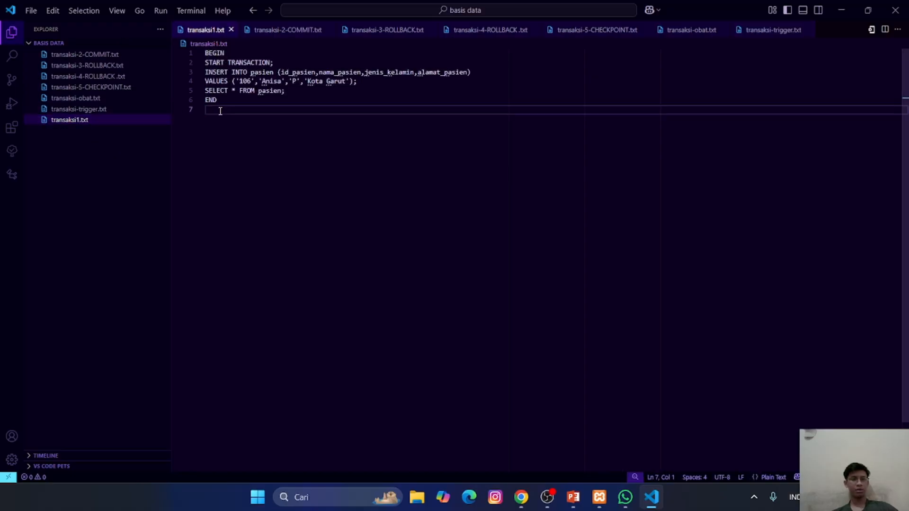
pyautogui.click(97, 98)
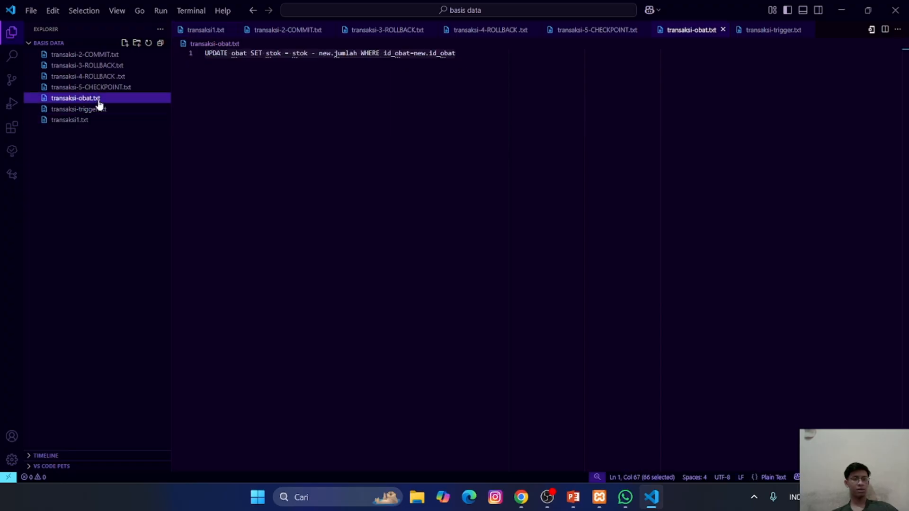
pyautogui.click(254, 65)
pyautogui.hotkey('ctrl', 'a')
pyautogui.hotkey('ctrl', 'c')
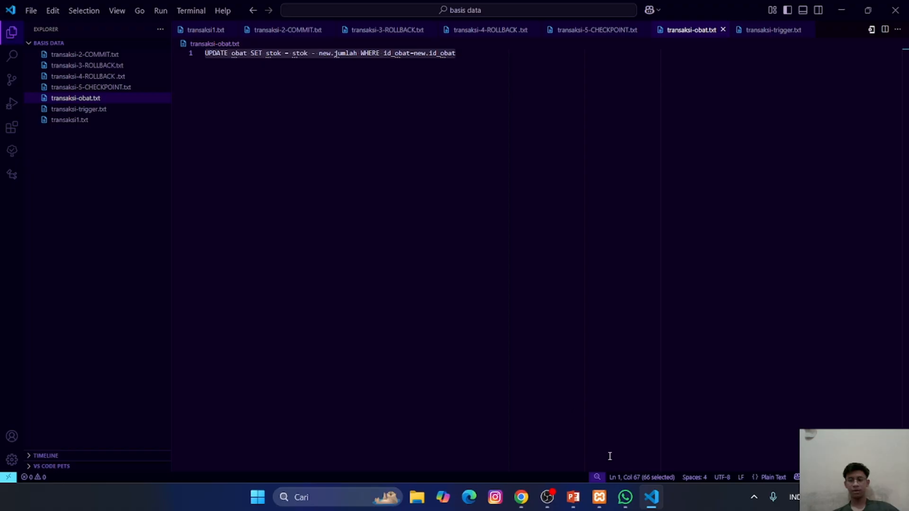
# - Return to phpMyAdmin in Chrome, paste the copied UPDATE statement as the trigger's definition and create the trigger
pyautogui.moveTo(653, 502)
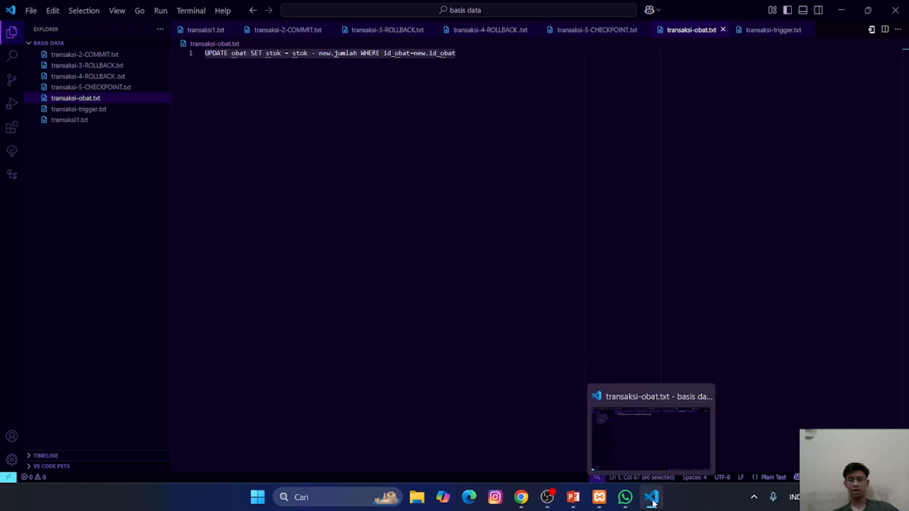
pyautogui.moveTo(521, 499)
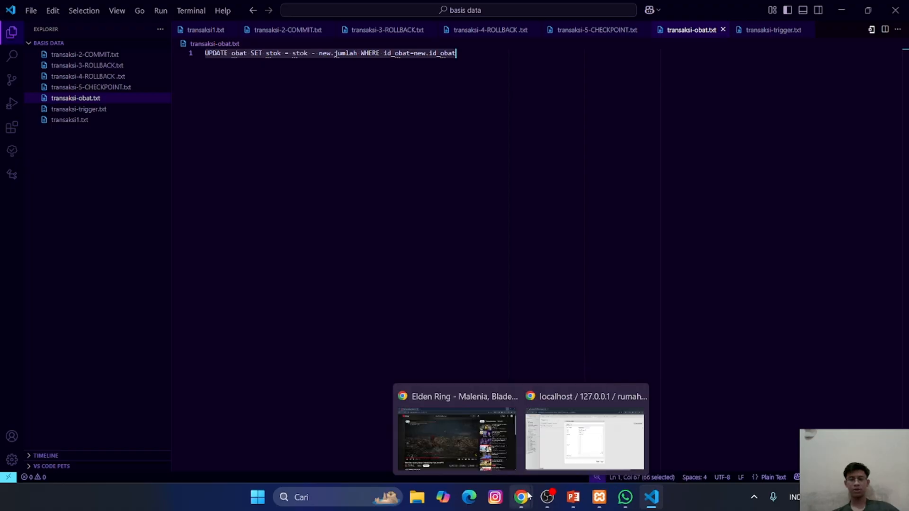
pyautogui.click(555, 471)
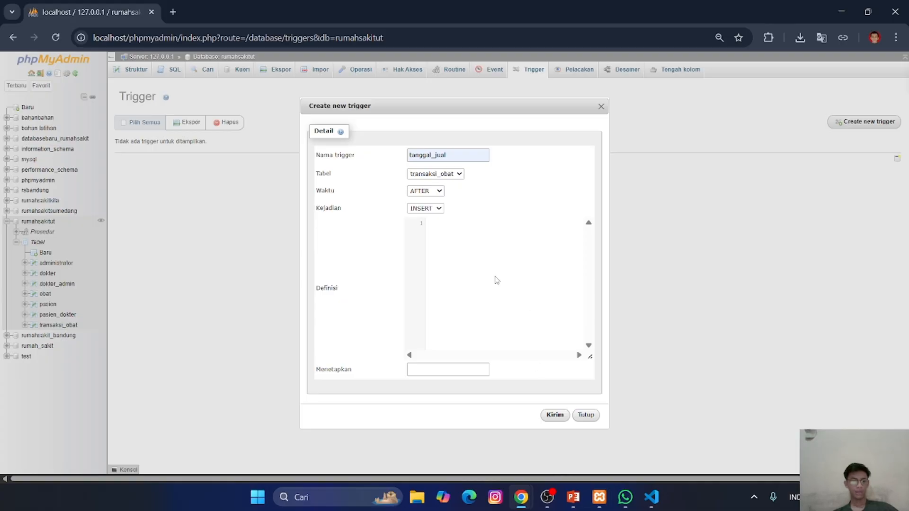
pyautogui.hotkey('ctrl', 'v')
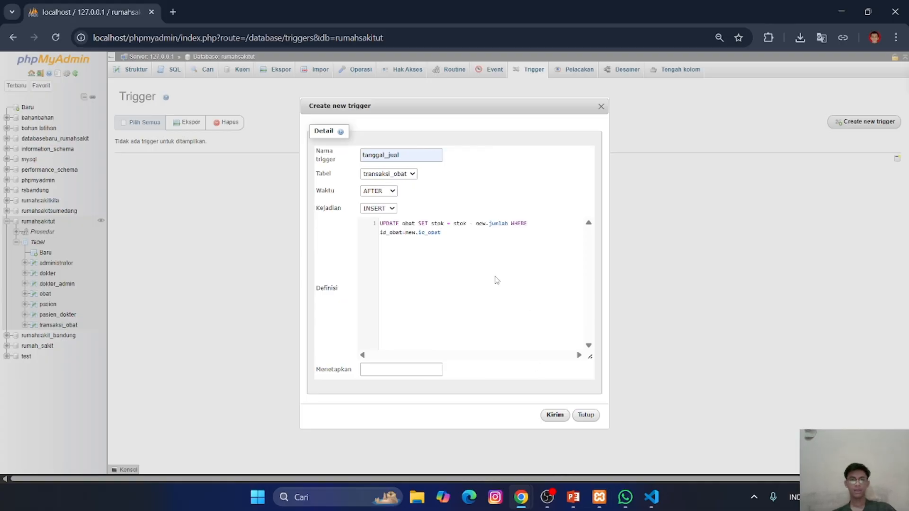
pyautogui.click(560, 416)
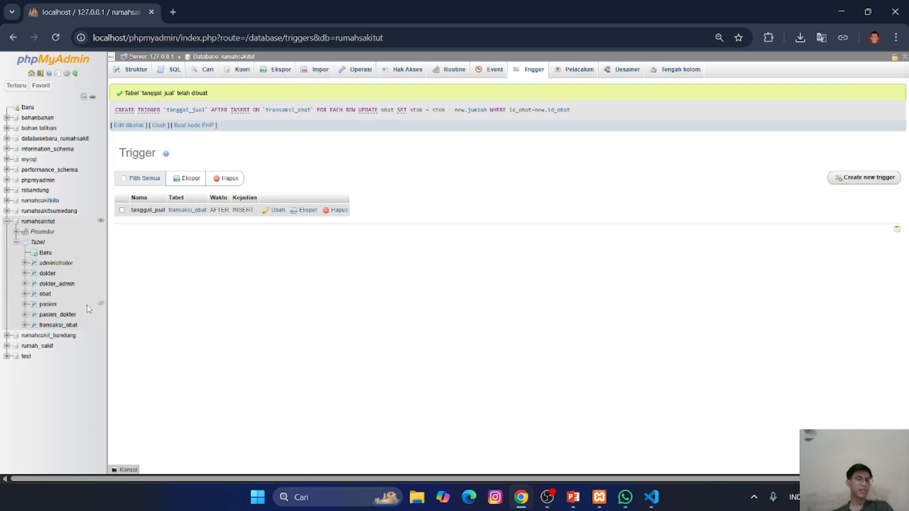
# - Leave the trigger page, discarding its pending changes, and open the form for adding rows to the obat table
pyautogui.click(46, 295)
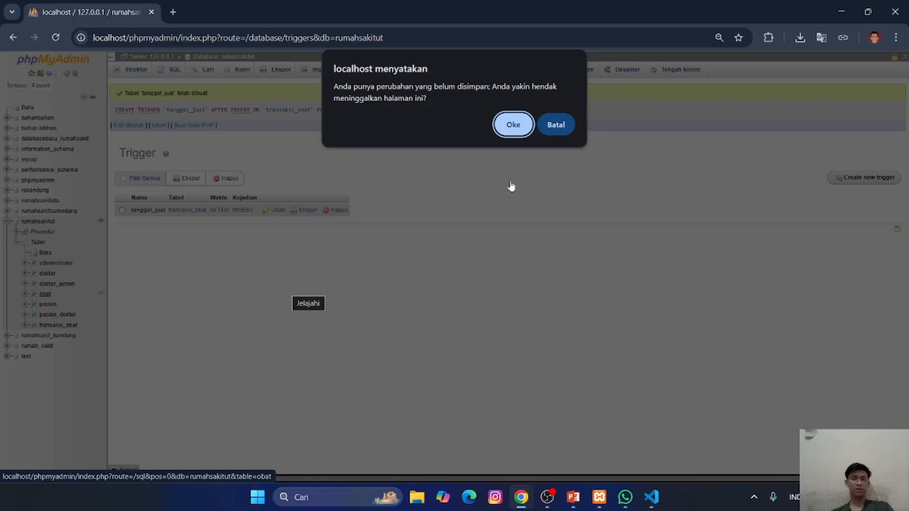
pyautogui.click(505, 126)
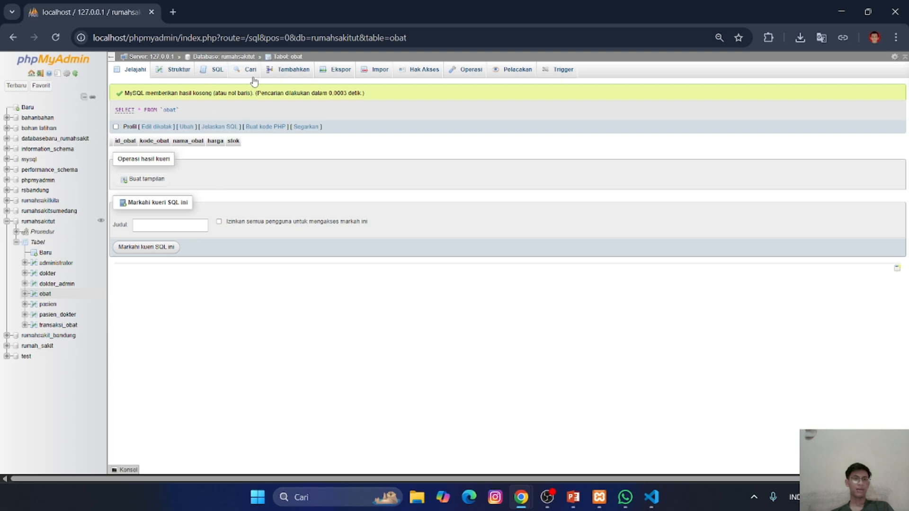
pyautogui.click(284, 76)
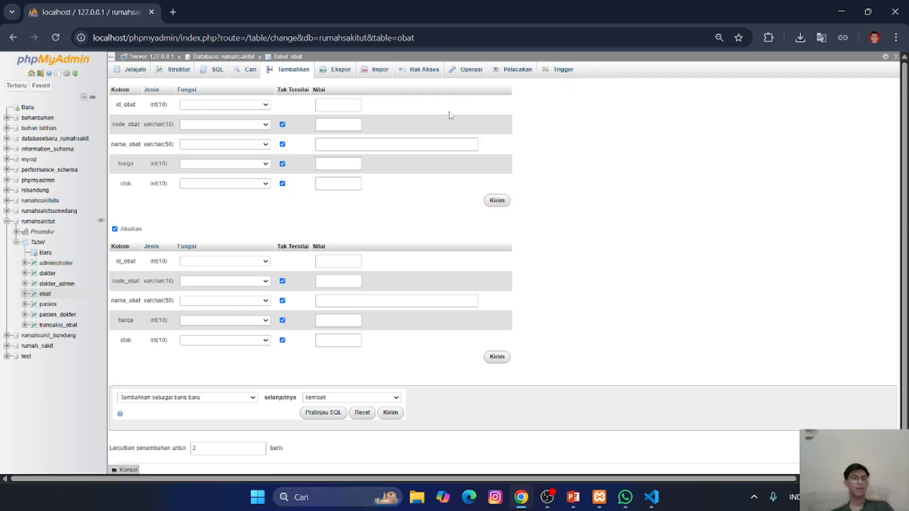
# - Fill the first new obat row with id_obat 1, kode_obat 001, nama_obat Amoxicillin, harga 10000 and stok 100
pyautogui.click(355, 105)
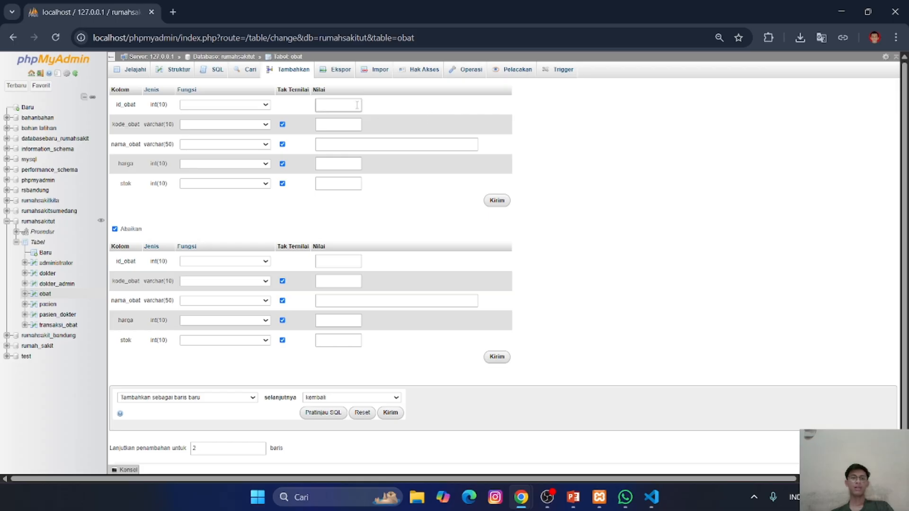
pyautogui.click(345, 128)
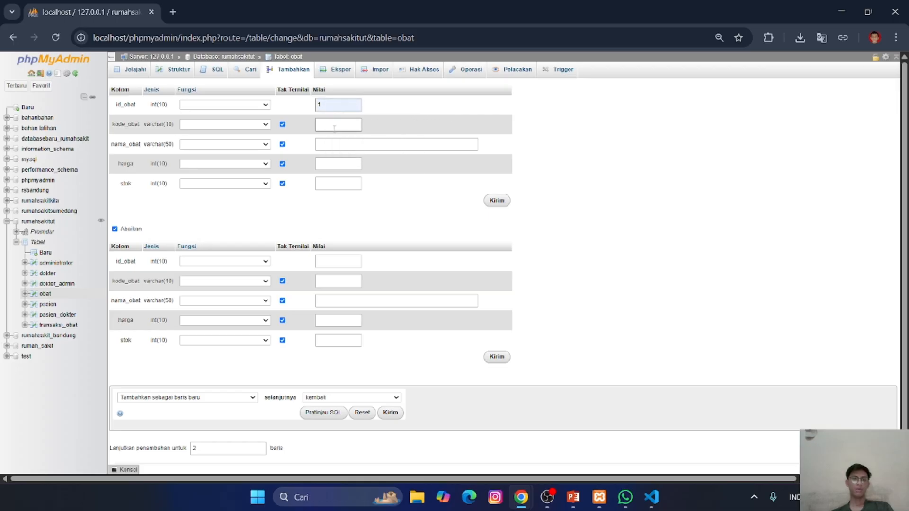
pyautogui.click(338, 124)
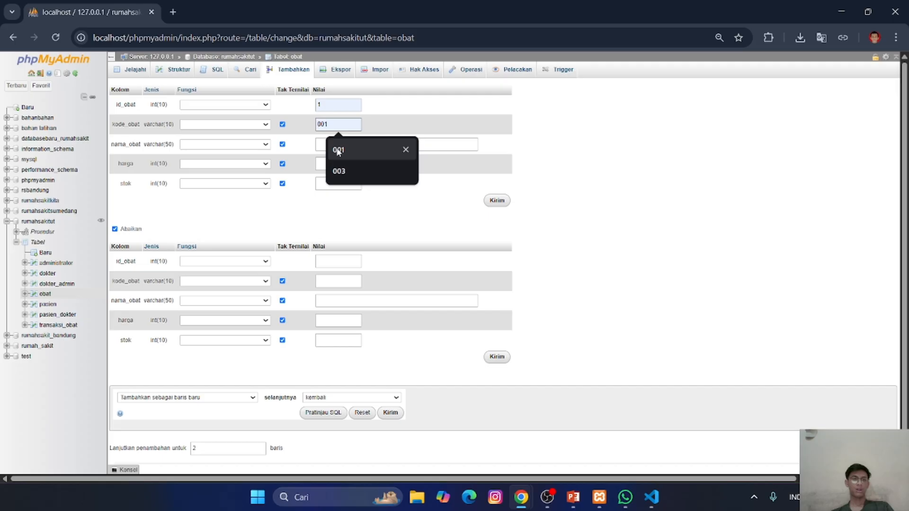
pyautogui.click(338, 151)
pyautogui.click(337, 146)
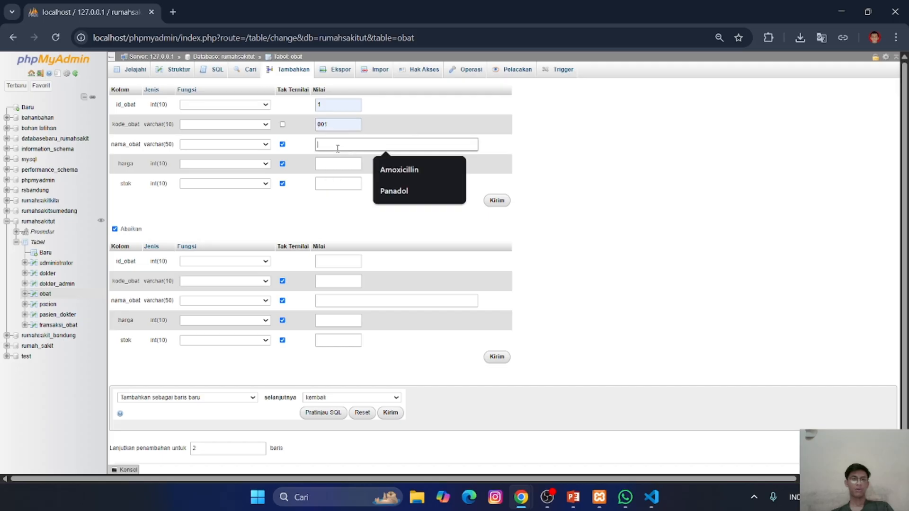
pyautogui.click(398, 170)
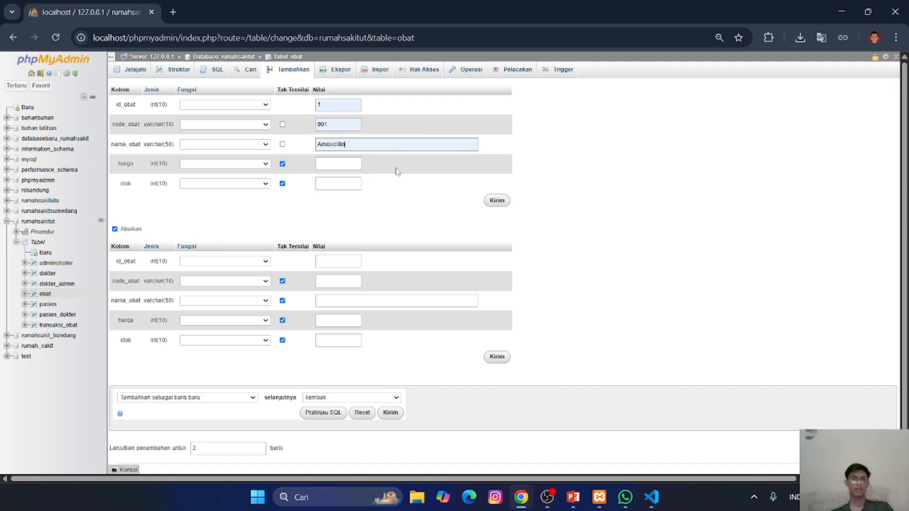
pyautogui.click(338, 165)
pyautogui.click(340, 188)
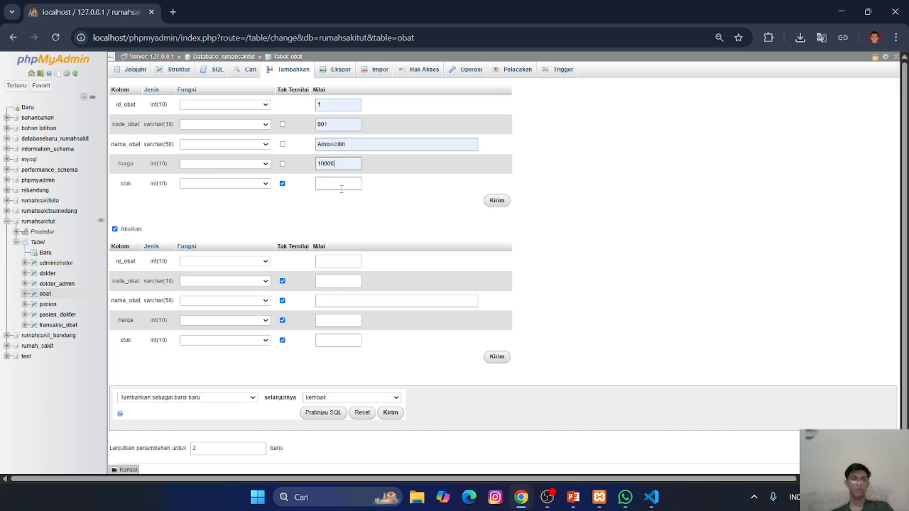
pyautogui.click(338, 184)
pyautogui.click(345, 210)
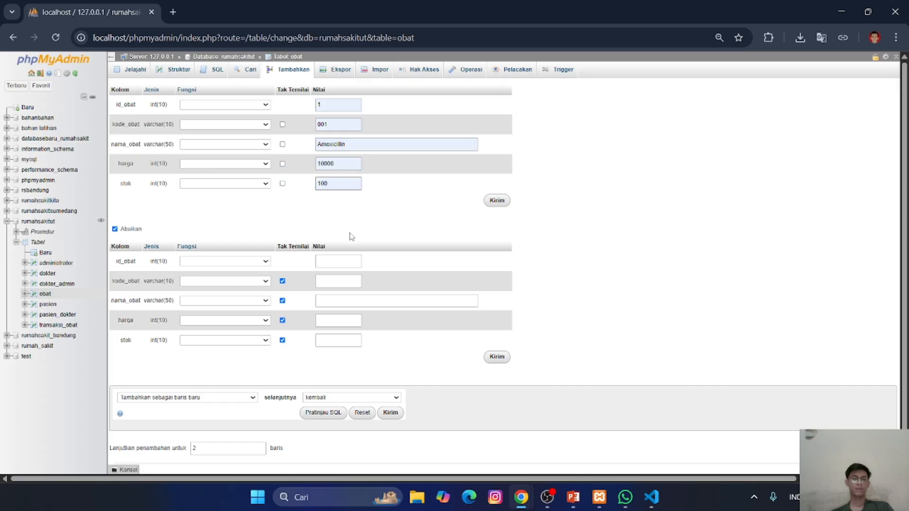
# - Fill the second obat row with id_obat 2, kode_obat 002, nama_obat Paramex, harga 12000 and stok 100, and insert both rows
pyautogui.click(338, 262)
pyautogui.click(345, 288)
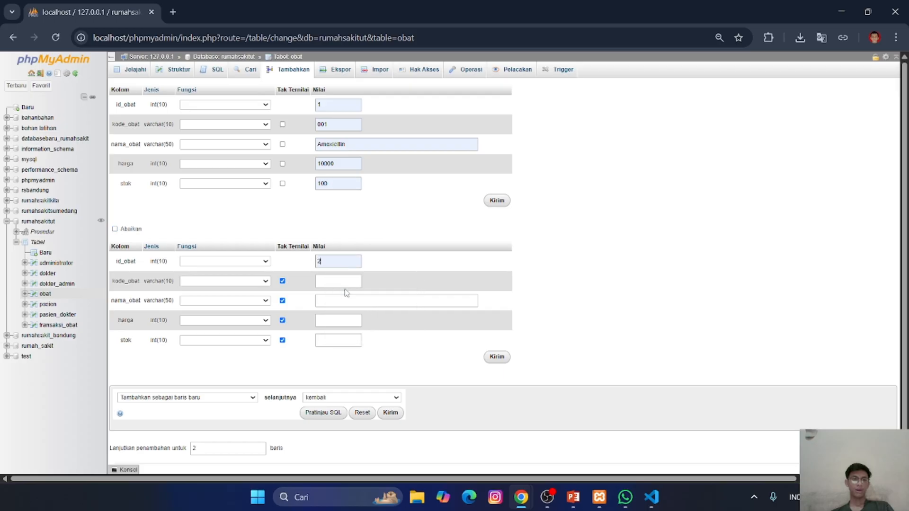
pyautogui.click(339, 281)
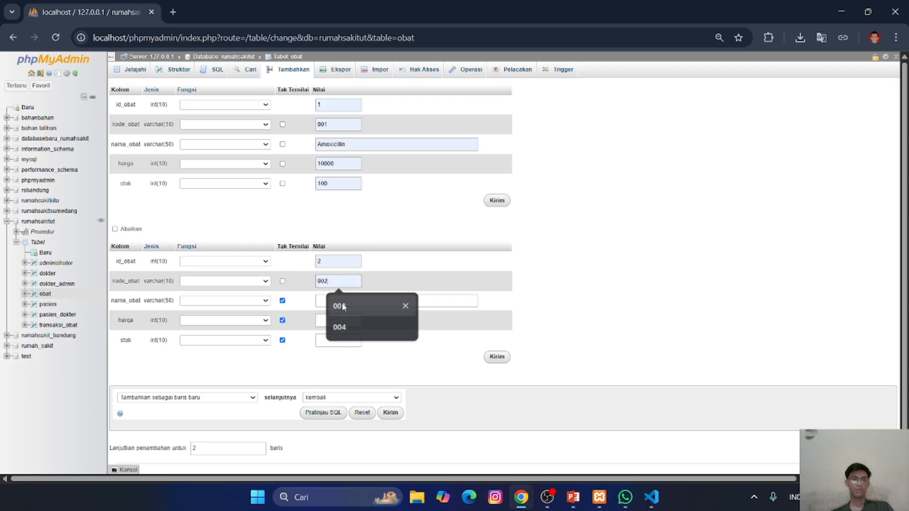
pyautogui.click(342, 306)
pyautogui.click(343, 301)
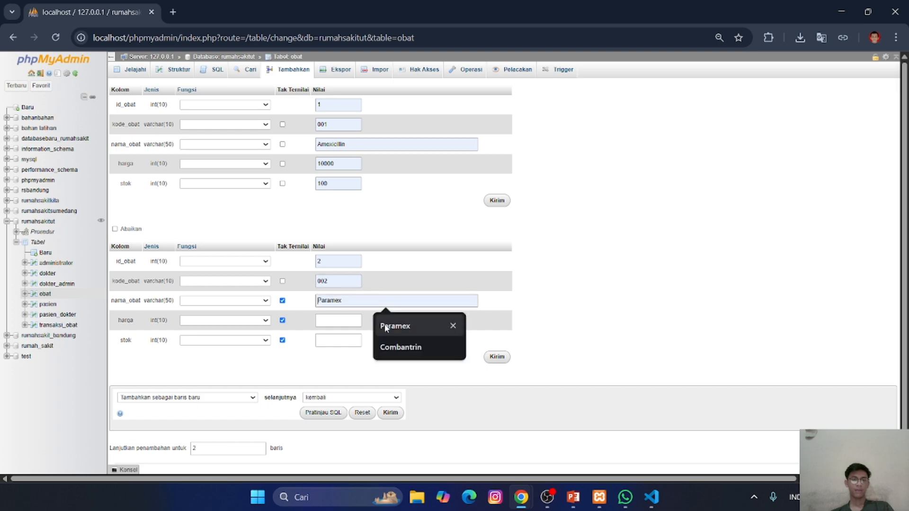
pyautogui.click(385, 326)
pyautogui.click(345, 321)
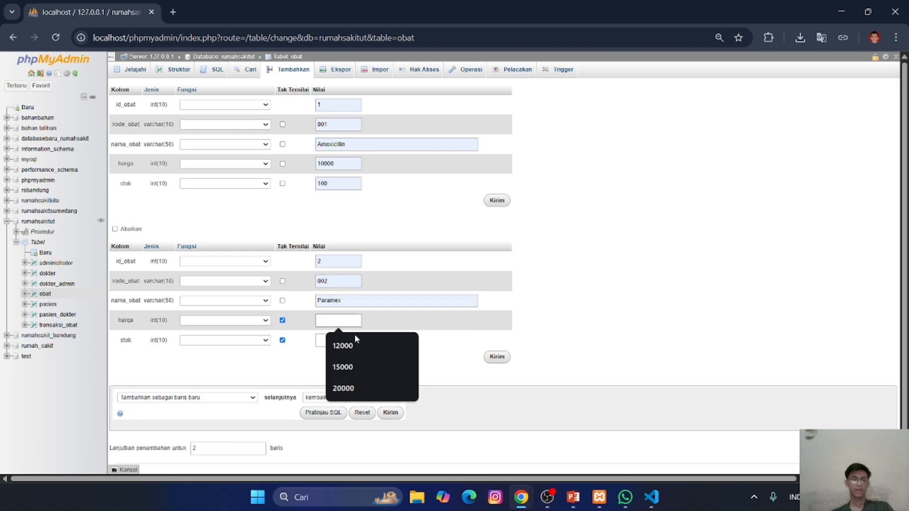
pyautogui.click(353, 345)
pyautogui.click(354, 345)
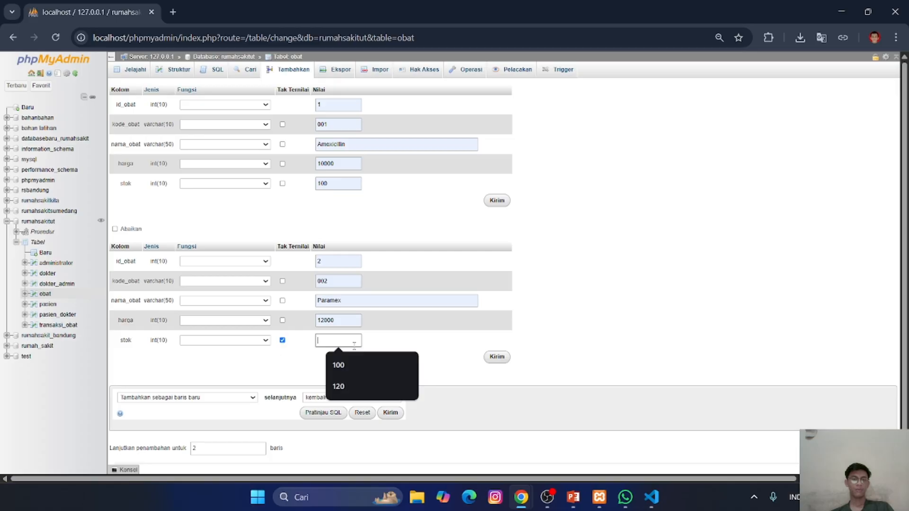
pyautogui.click(353, 364)
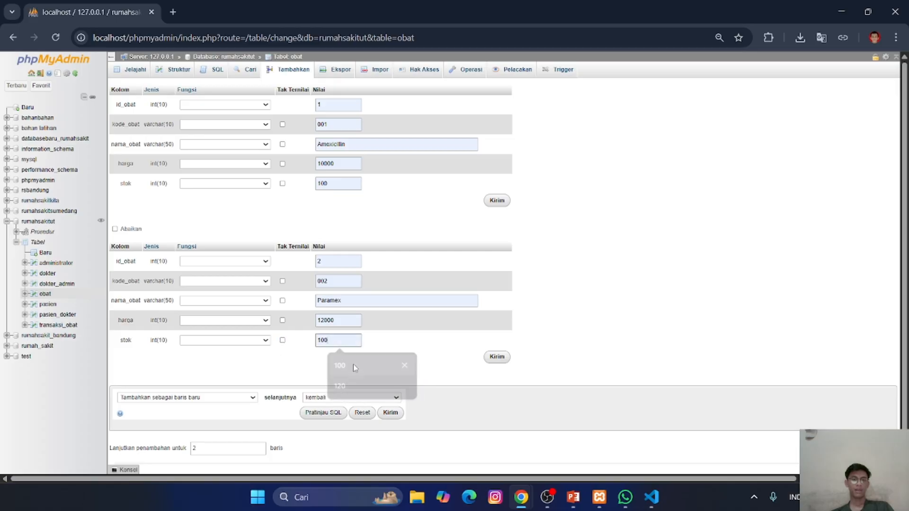
pyautogui.click(390, 413)
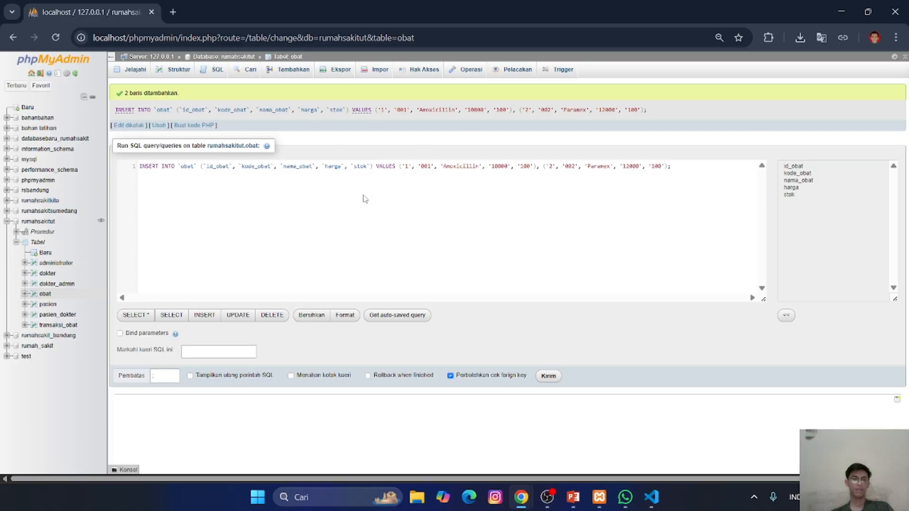
# - Insert another obat row with id_obat 3, kode_obat 003, nama_obat Panadol, harga 17000 and stok 100
pyautogui.click(292, 70)
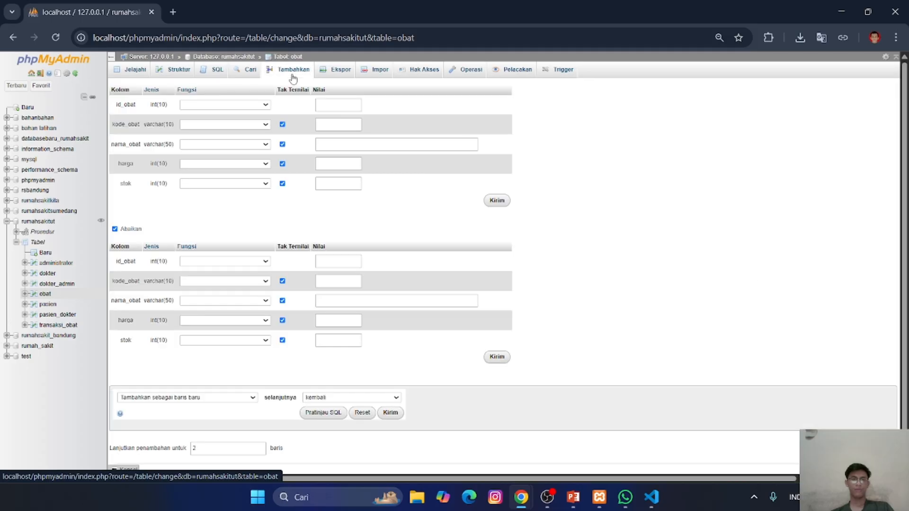
pyautogui.click(338, 105)
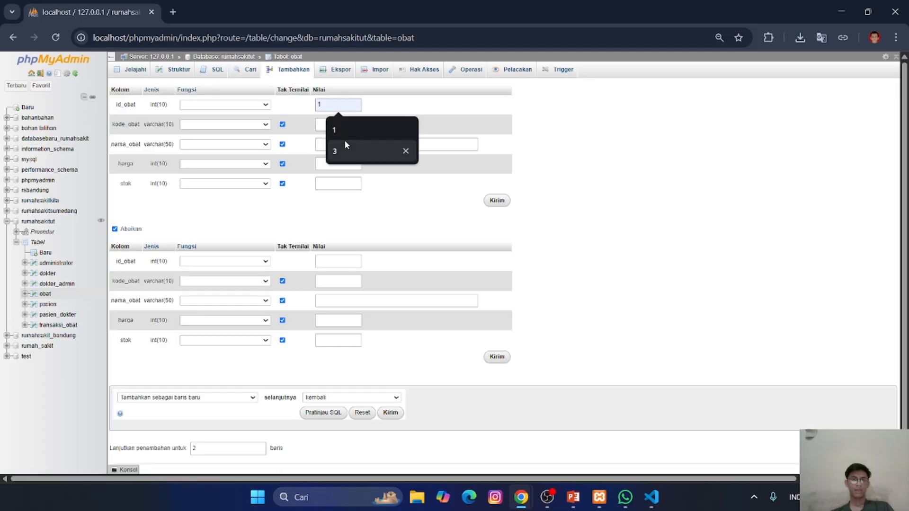
pyautogui.click(345, 151)
pyautogui.click(334, 125)
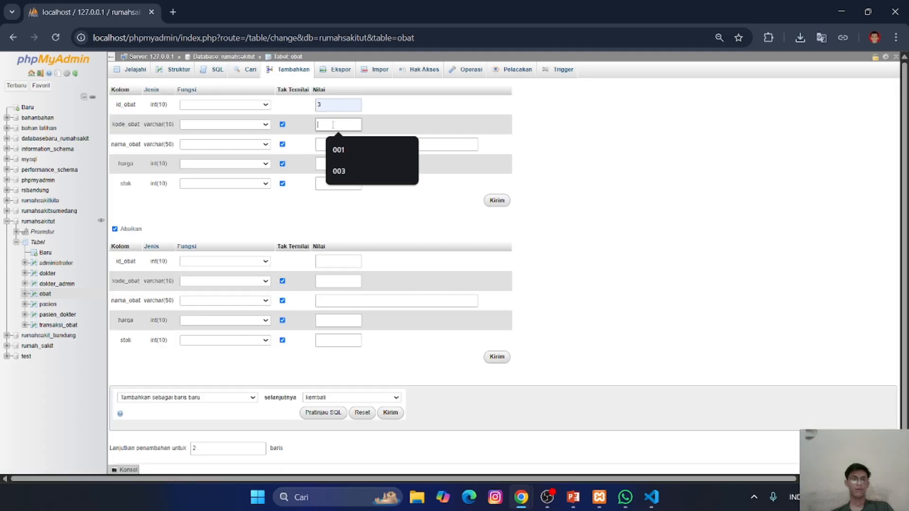
pyautogui.click(339, 171)
pyautogui.click(333, 144)
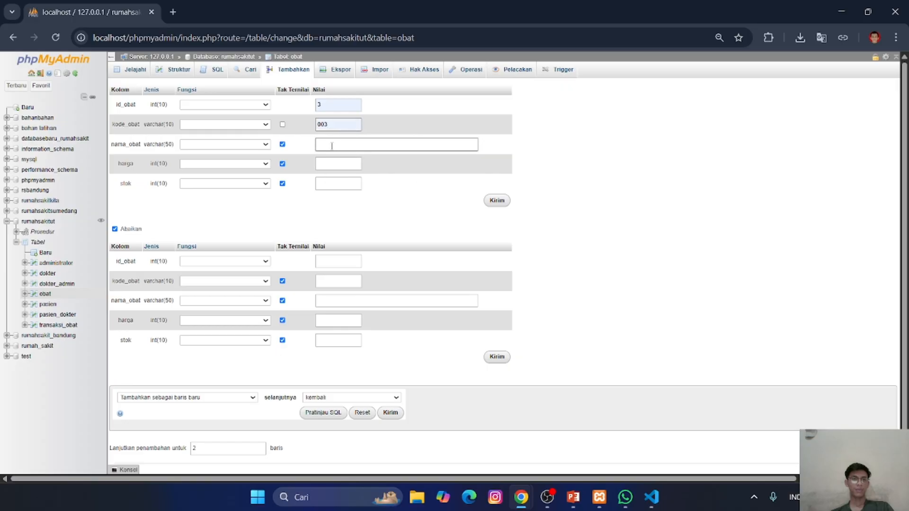
pyautogui.click(392, 190)
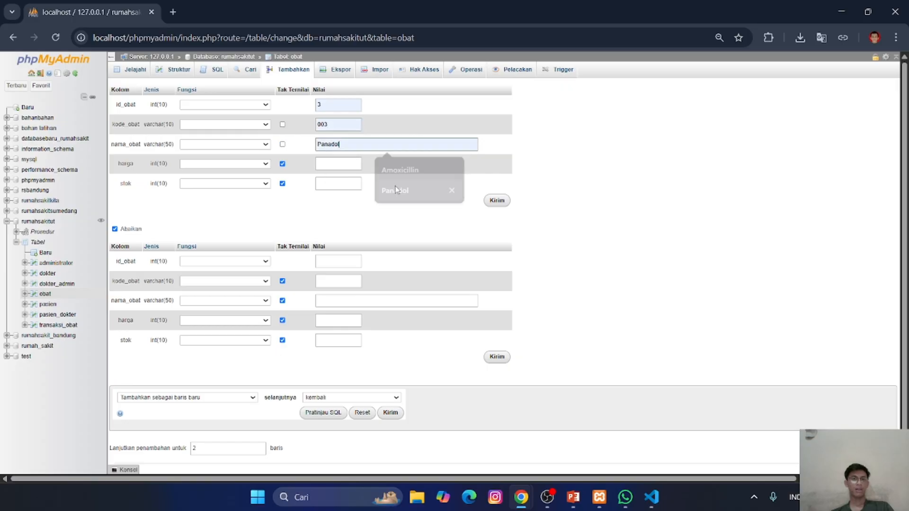
pyautogui.click(342, 161)
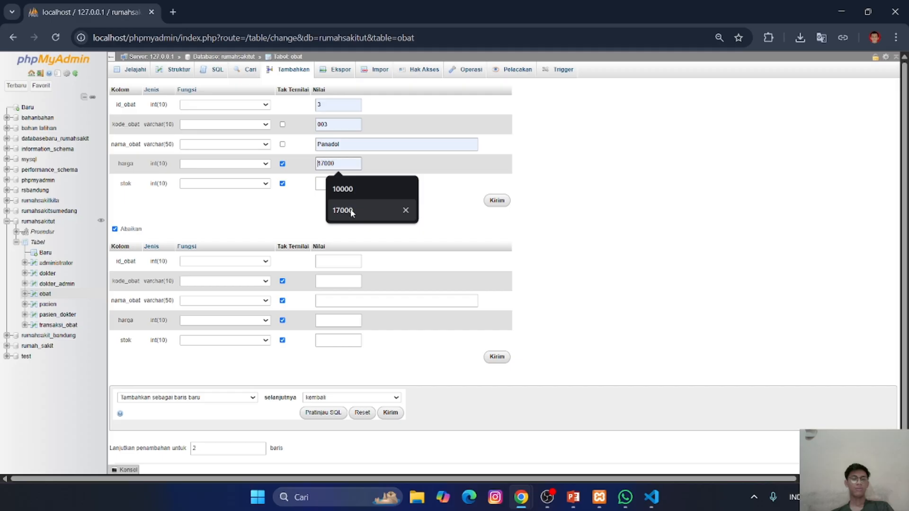
pyautogui.click(347, 209)
pyautogui.click(338, 183)
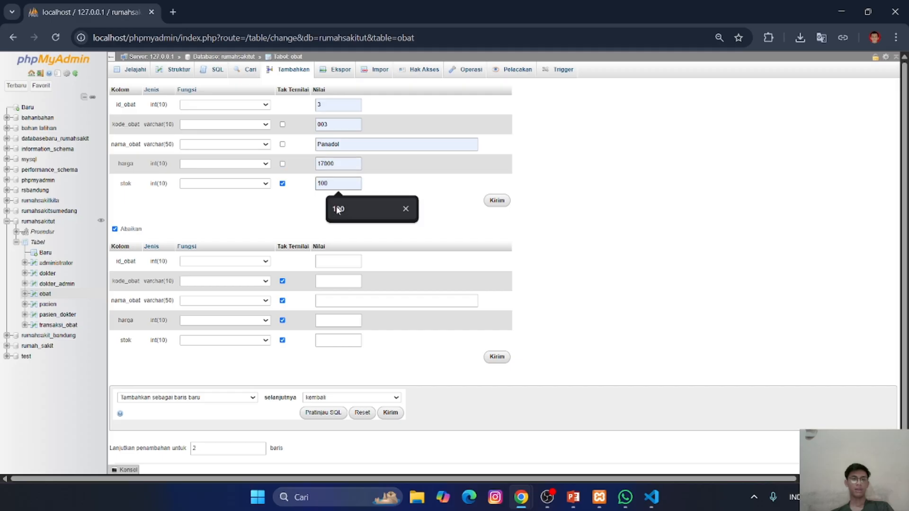
pyautogui.click(339, 208)
pyautogui.click(497, 200)
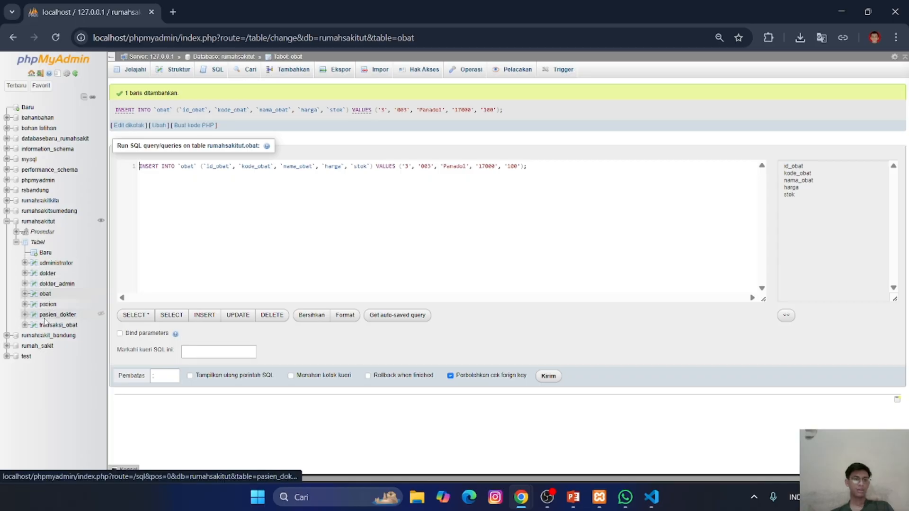
# - Start a new transaksi_obat row with id_transaksi 1 and, as id_pasien, the patient listed first in the pasien table
pyautogui.click(47, 305)
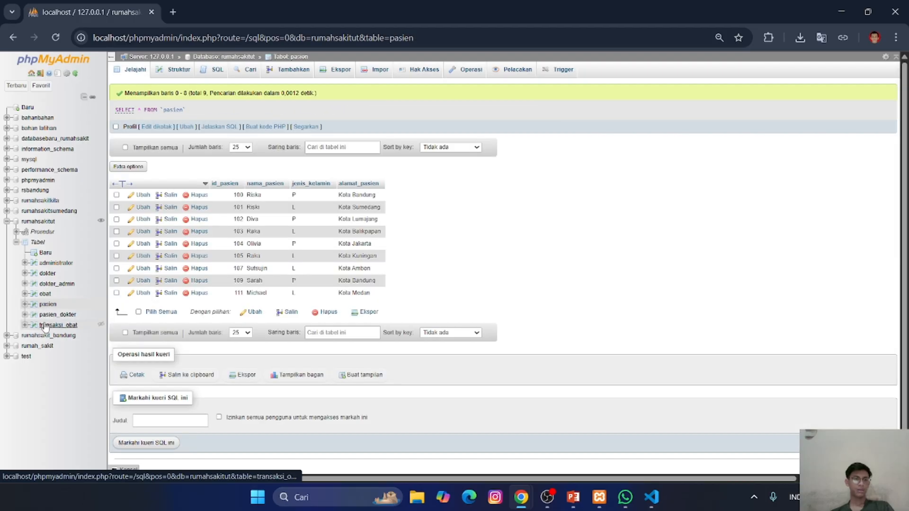
pyautogui.click(46, 326)
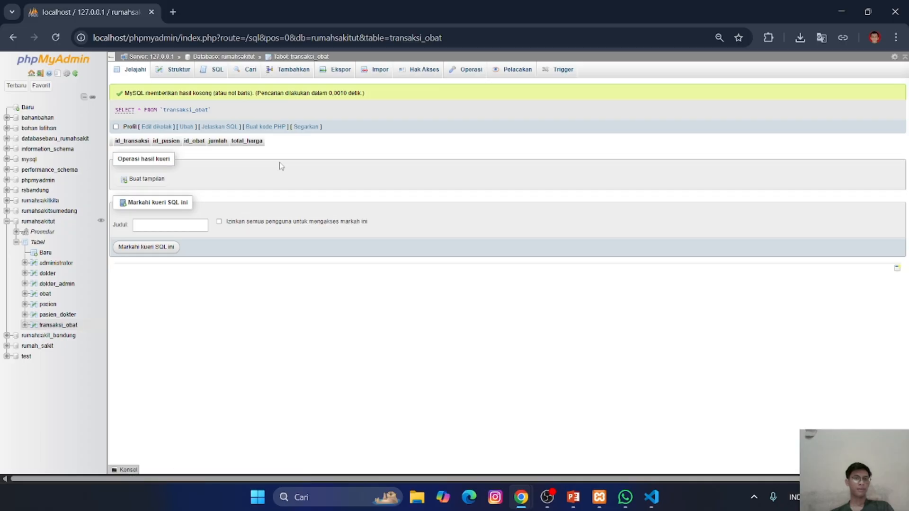
pyautogui.click(291, 76)
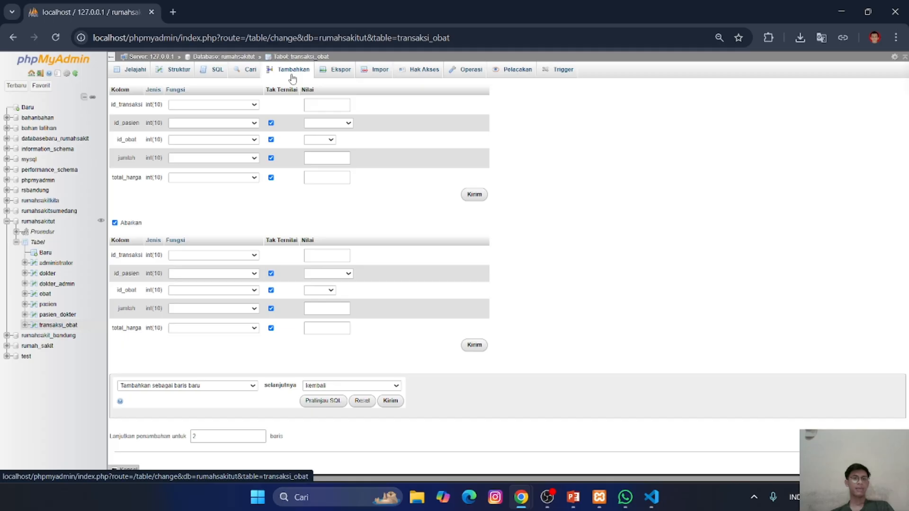
pyautogui.click(331, 102)
pyautogui.click(330, 101)
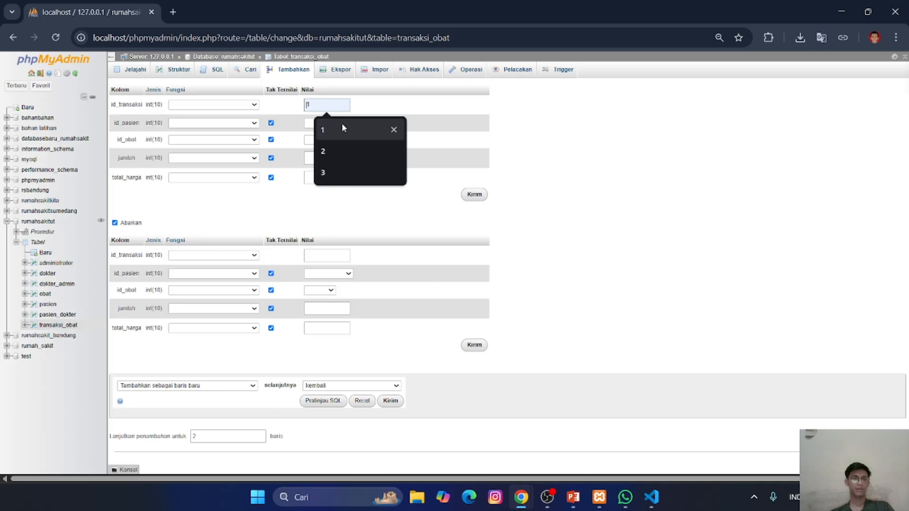
pyautogui.click(342, 123)
pyautogui.click(344, 124)
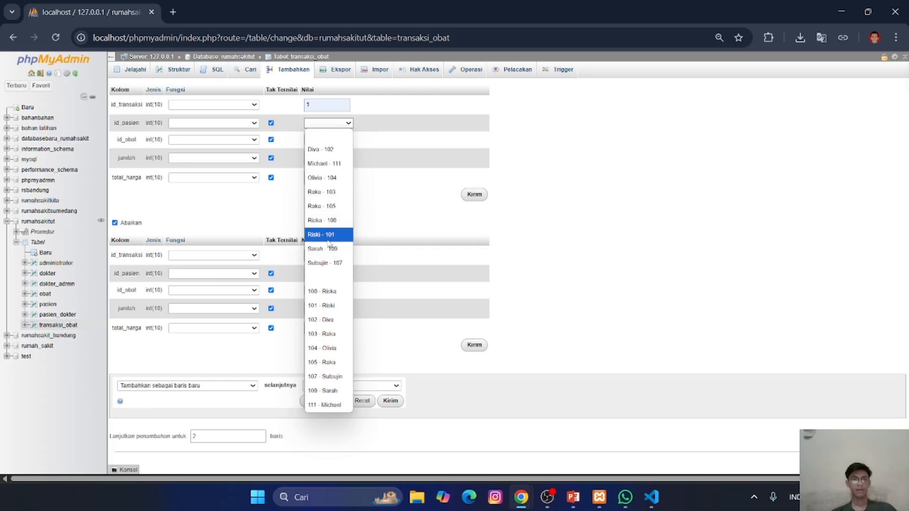
pyautogui.click(331, 220)
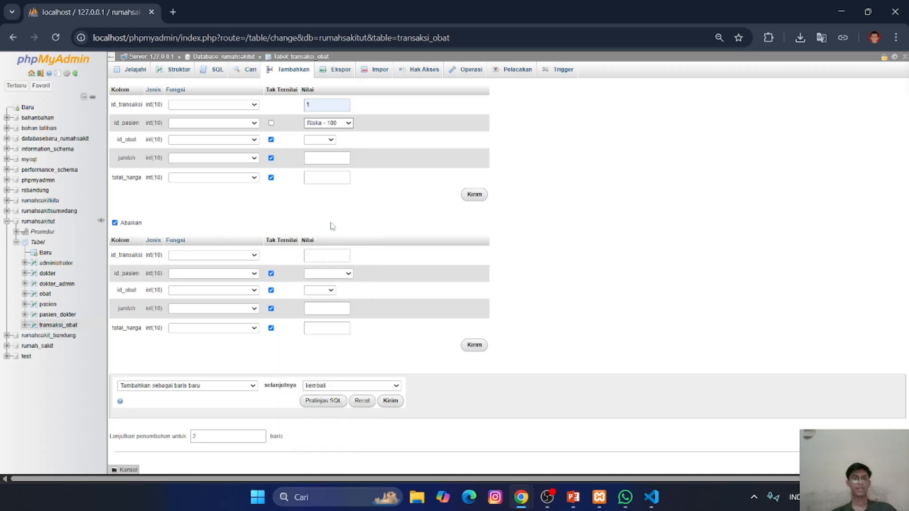
# - Review the id_obat and id_pasien choices for the first transaksi_obat row, keeping the same patient selected
pyautogui.click(321, 142)
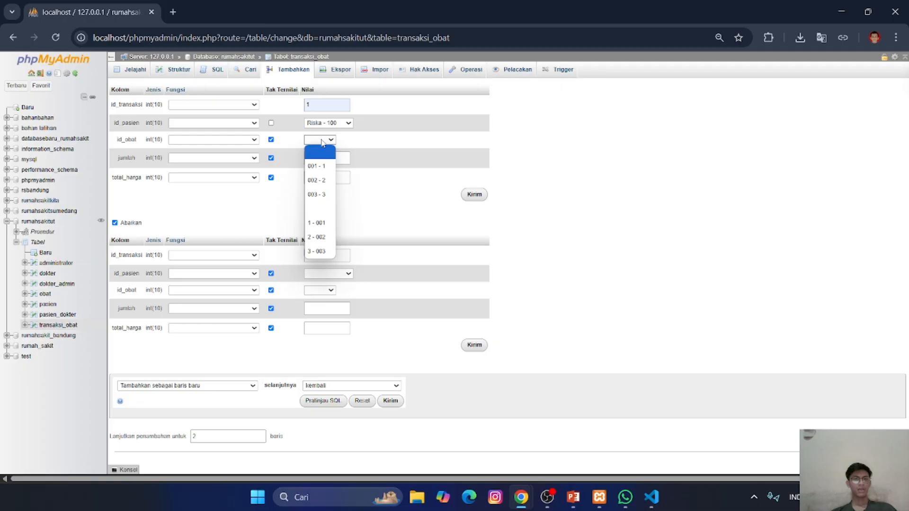
pyautogui.click(341, 118)
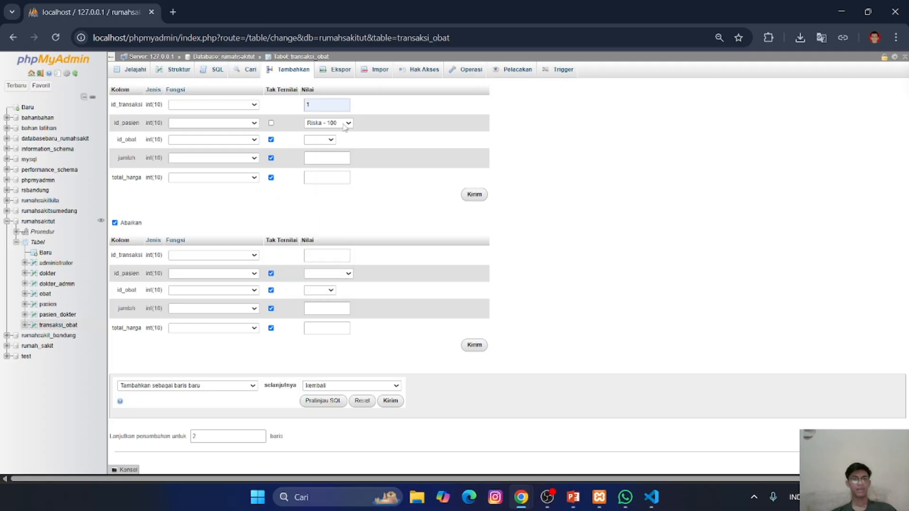
pyautogui.click(345, 125)
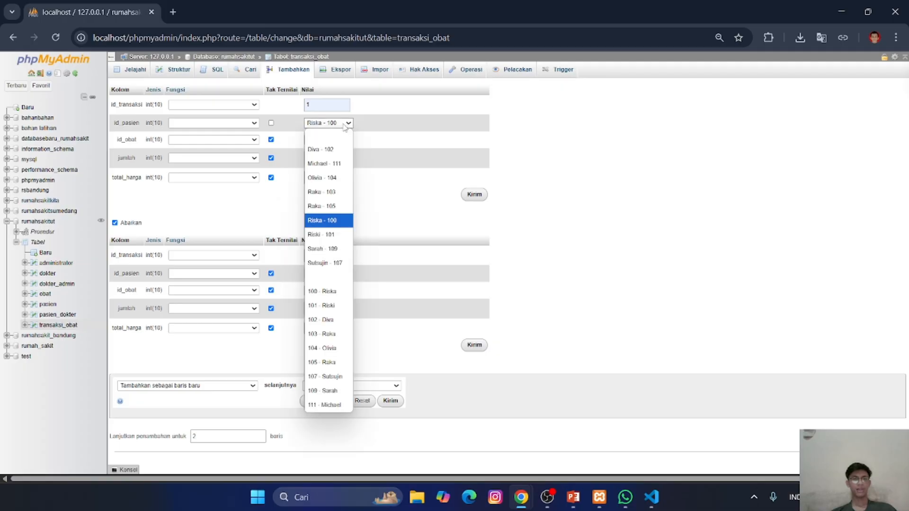
pyautogui.click(325, 220)
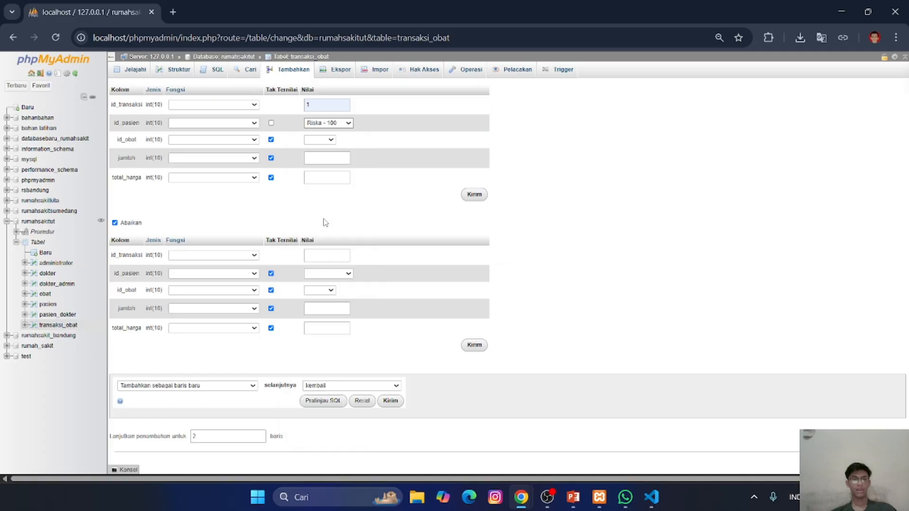
# - Complete the first transaksi_obat row with id_obat 1 (kode 001), jumlah 10 and total_harga 0, and insert it
pyautogui.click(326, 142)
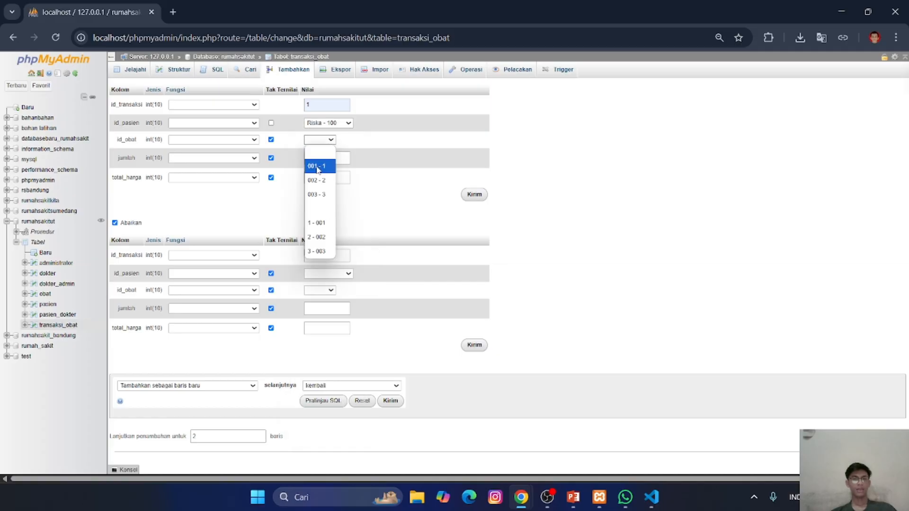
pyautogui.click(317, 167)
pyautogui.click(318, 161)
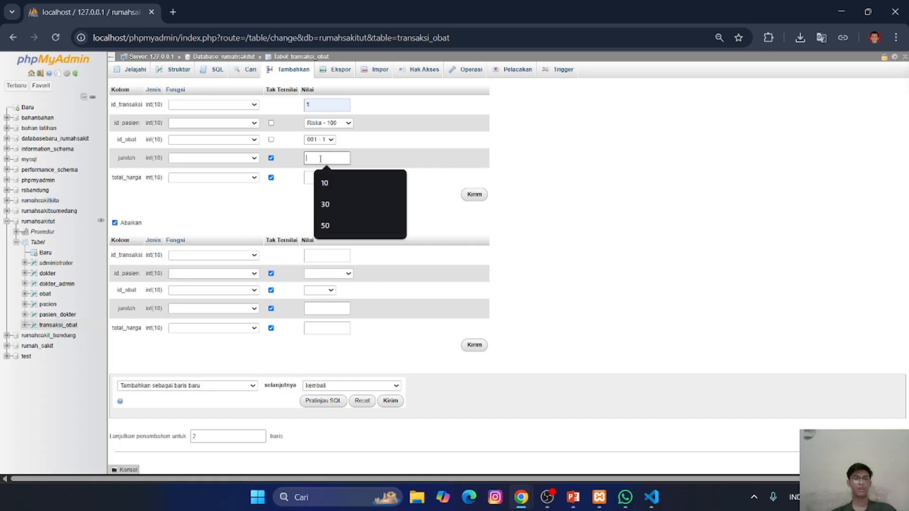
pyautogui.click(339, 183)
pyautogui.click(324, 178)
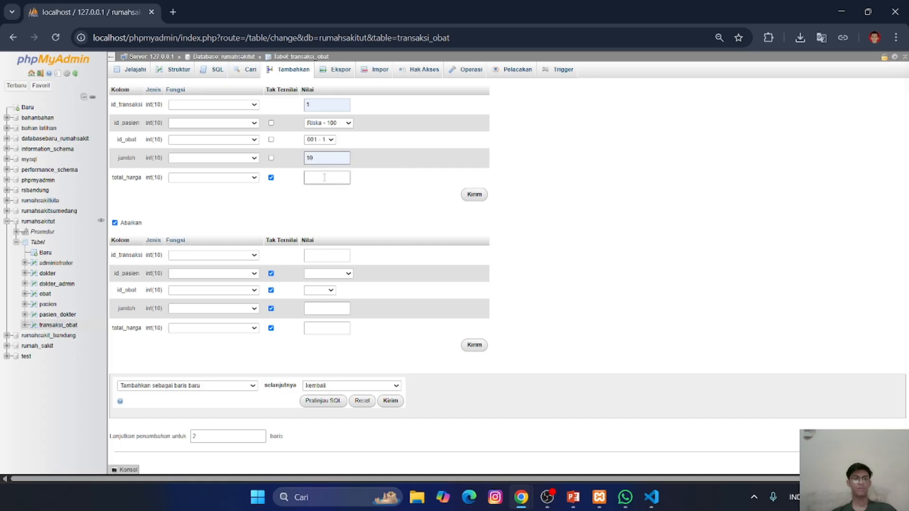
pyautogui.click(327, 199)
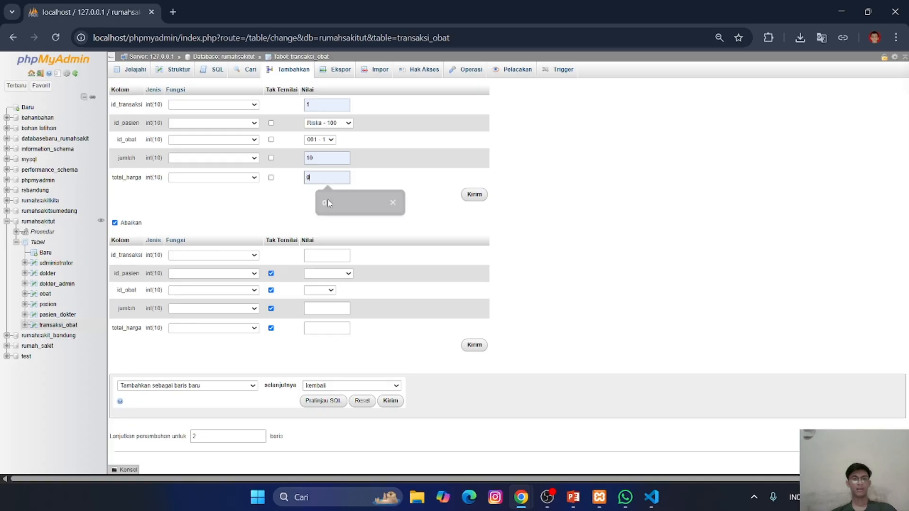
pyautogui.click(474, 195)
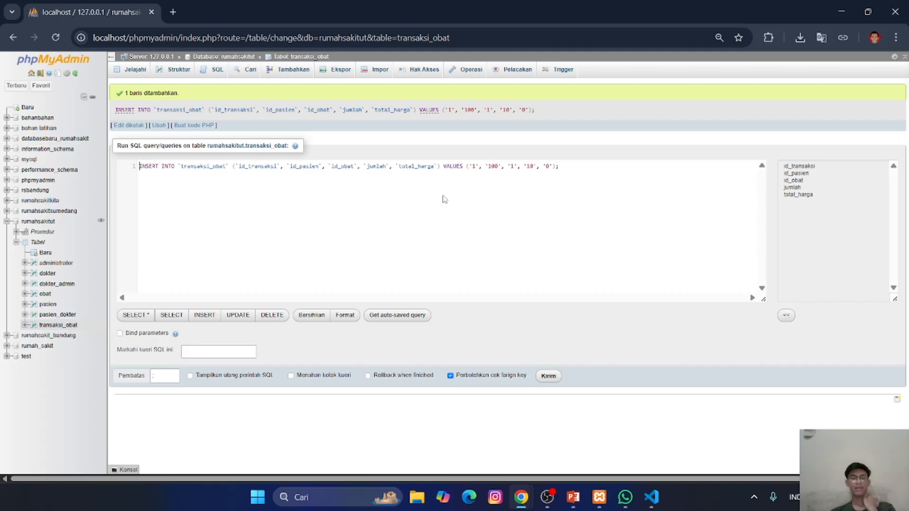
# - Browse the transaksi_obat rows and check the stok of medicine 001 in the obat table
pyautogui.click(136, 72)
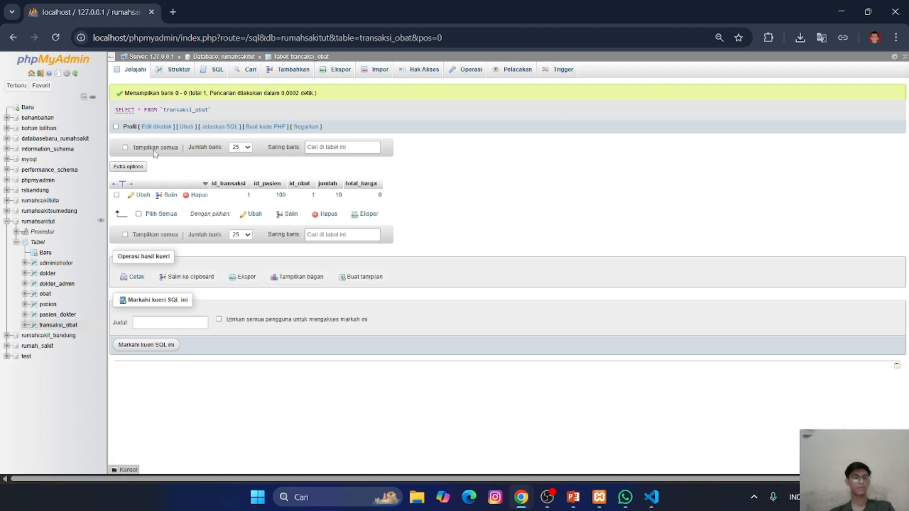
pyautogui.click(45, 295)
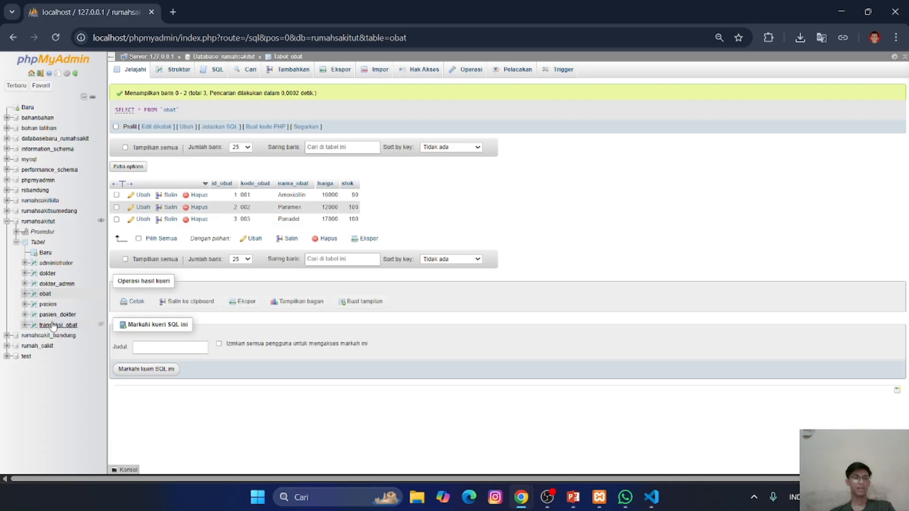
# - Start a new transaksi_obat row with id_transaksi 2 and, as id_pasien, the patient listed second by ID
pyautogui.click(53, 325)
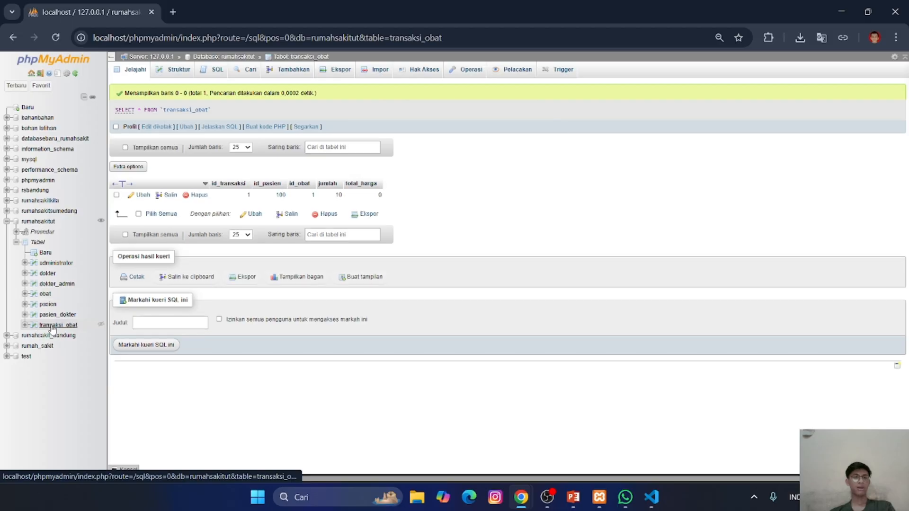
pyautogui.click(287, 71)
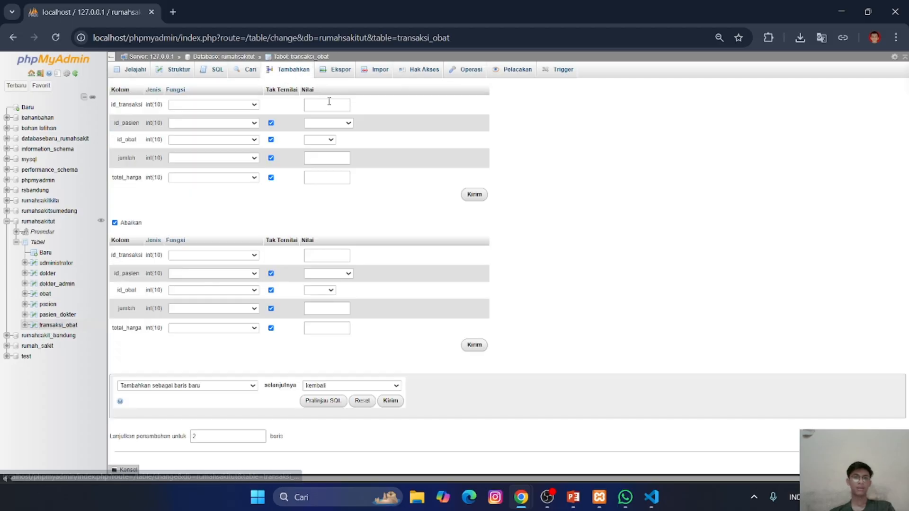
pyautogui.click(329, 104)
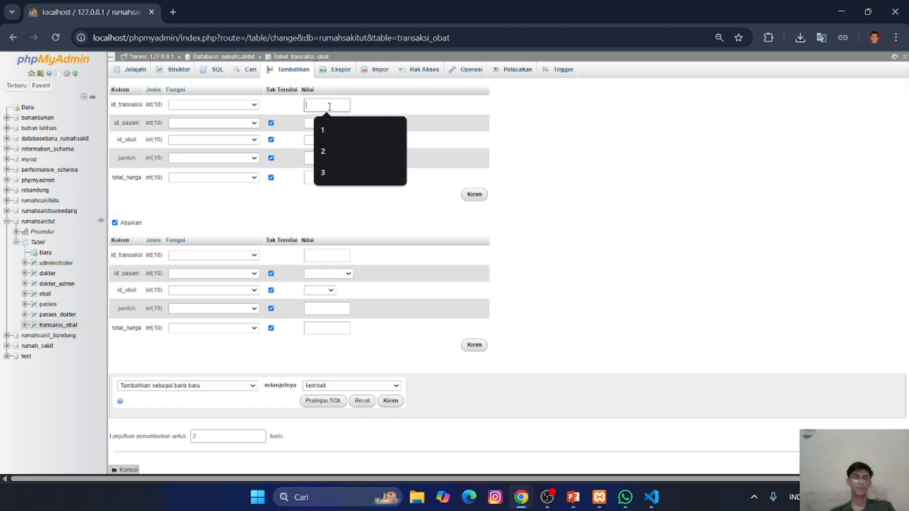
pyautogui.click(328, 148)
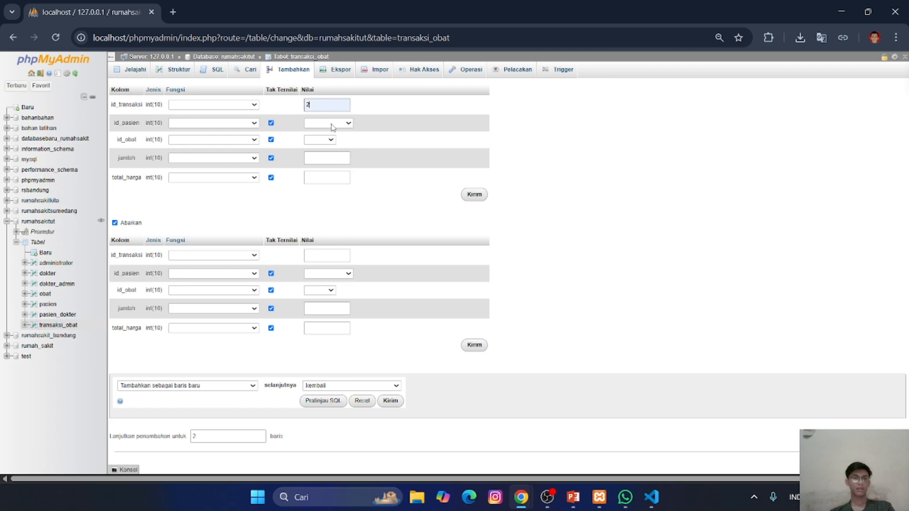
pyautogui.click(332, 124)
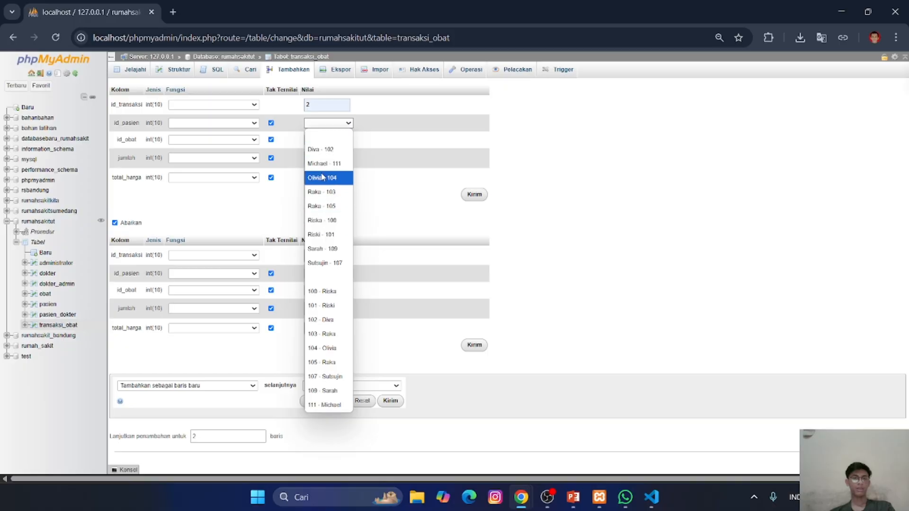
pyautogui.click(320, 235)
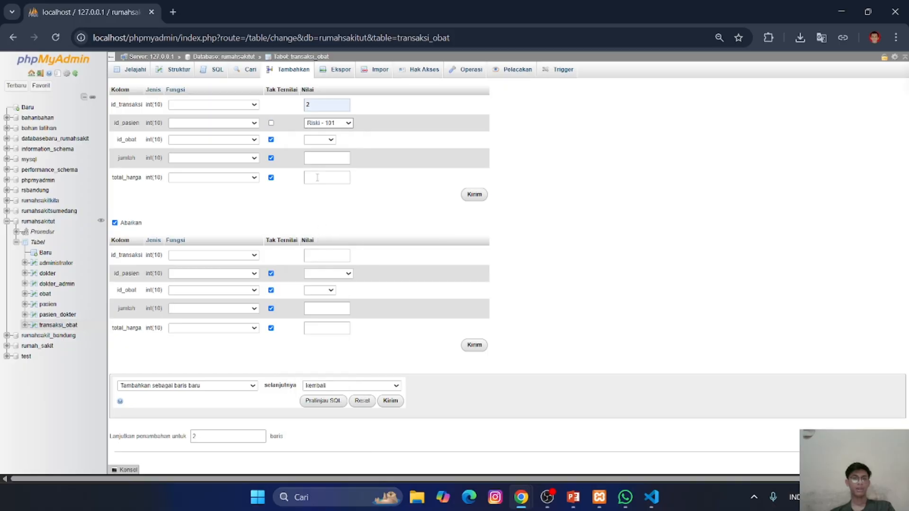
# - Complete the second transaction with id_obat 2 (kode 002), jumlah 30 and total_harga 0, and insert it
pyautogui.click(322, 141)
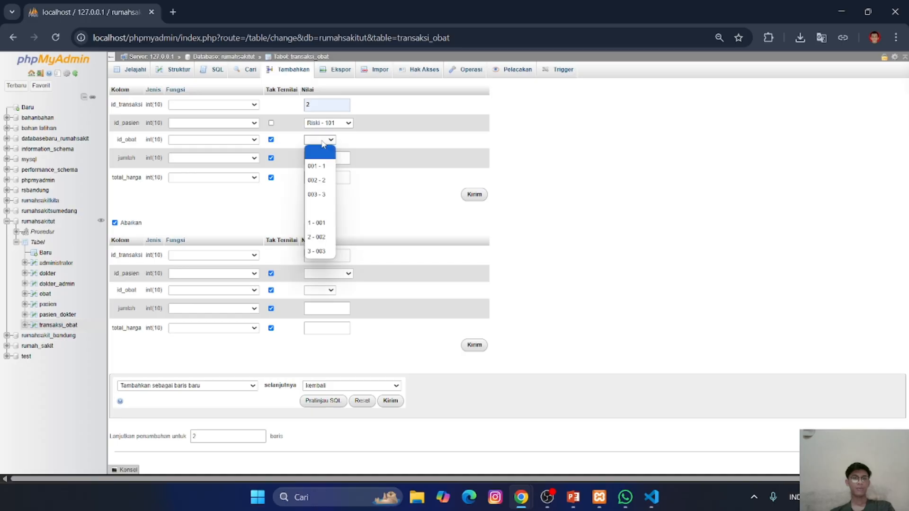
pyautogui.click(321, 182)
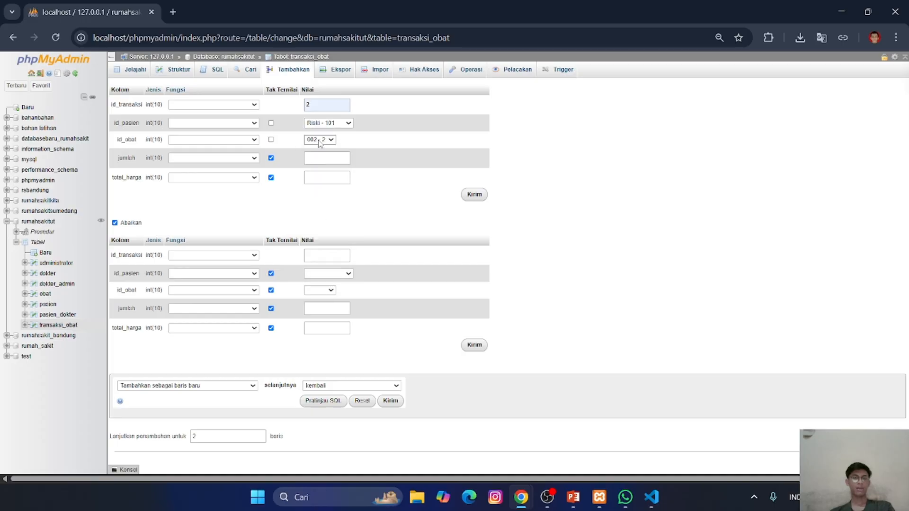
pyautogui.click(334, 157)
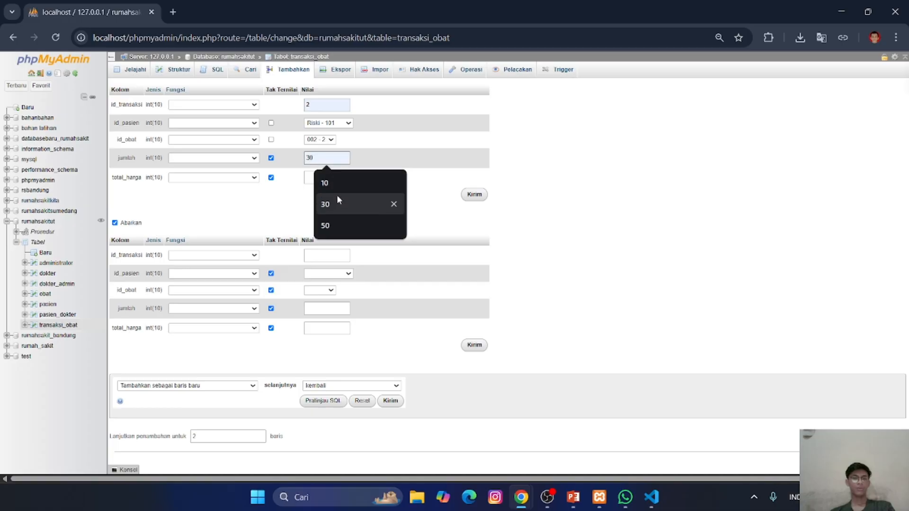
pyautogui.click(337, 198)
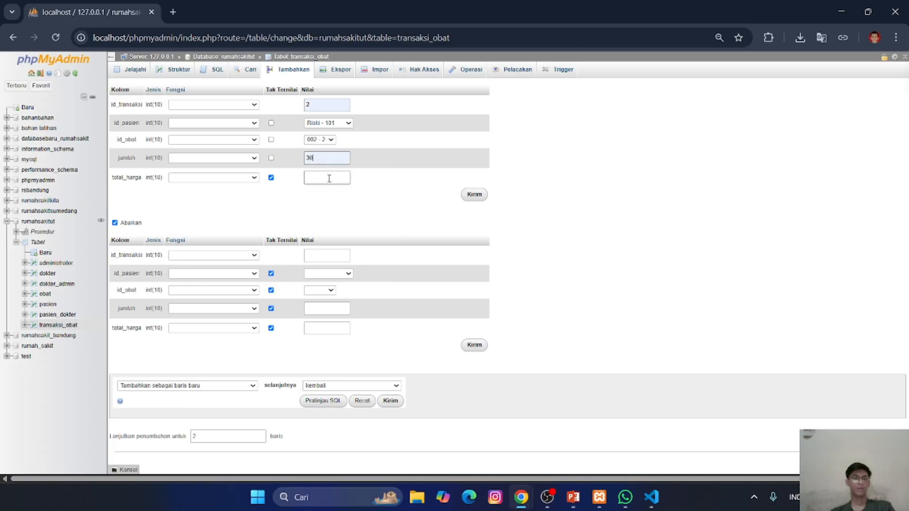
pyautogui.click(329, 178)
pyautogui.click(337, 200)
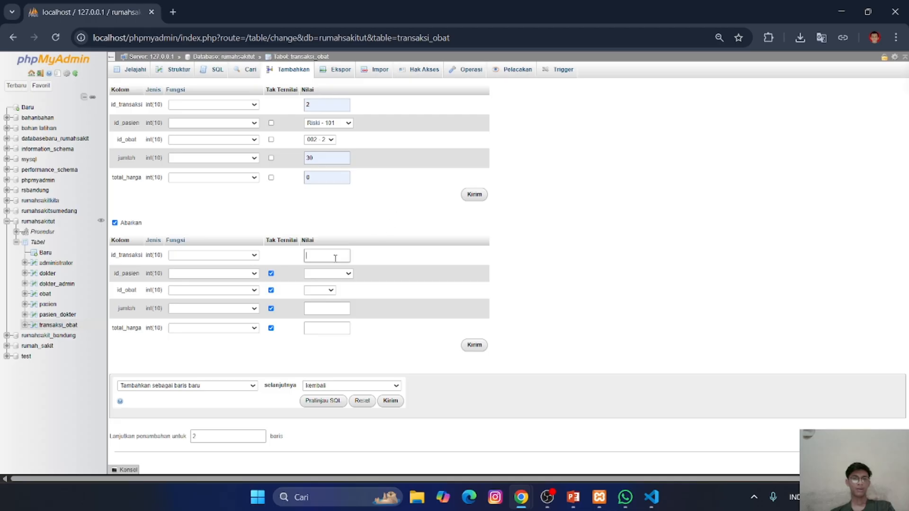
pyautogui.click(469, 195)
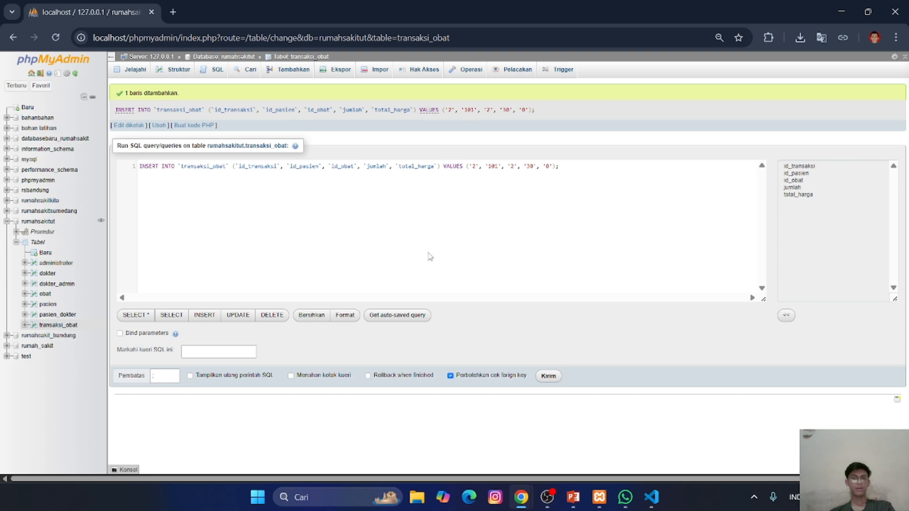
# - Browse the transaksi_obat rows and check the stok of Paramex in the obat table
pyautogui.click(135, 72)
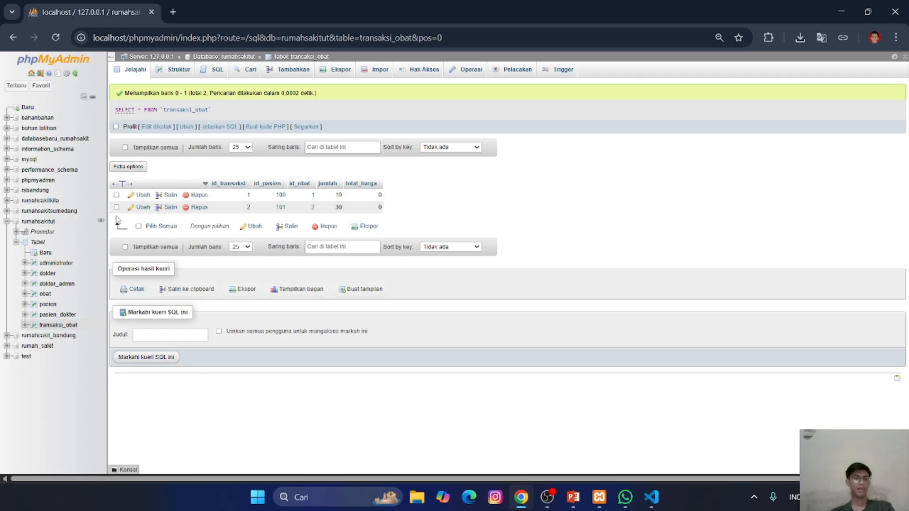
pyautogui.click(45, 297)
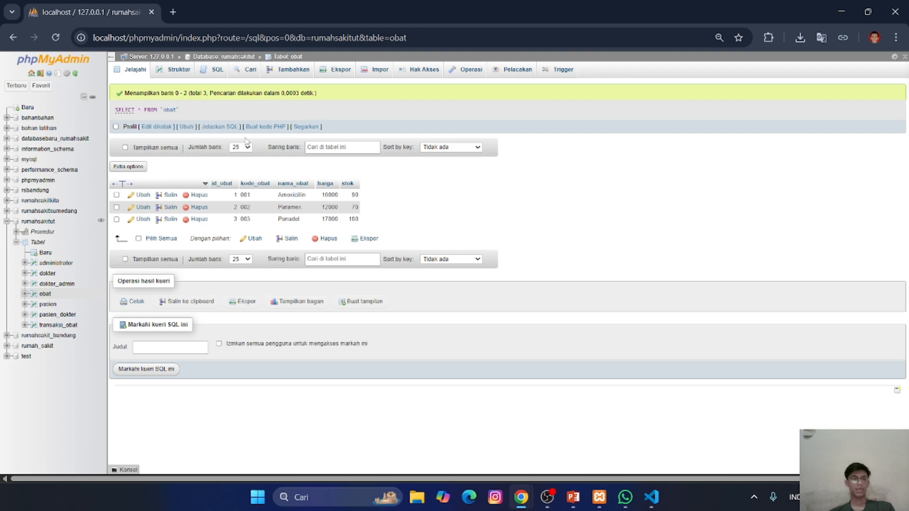
# - Start another transaksi_obat row with id_transaksi 3 and, as id_pasien, the patient listed third by ID
pyautogui.click(46, 325)
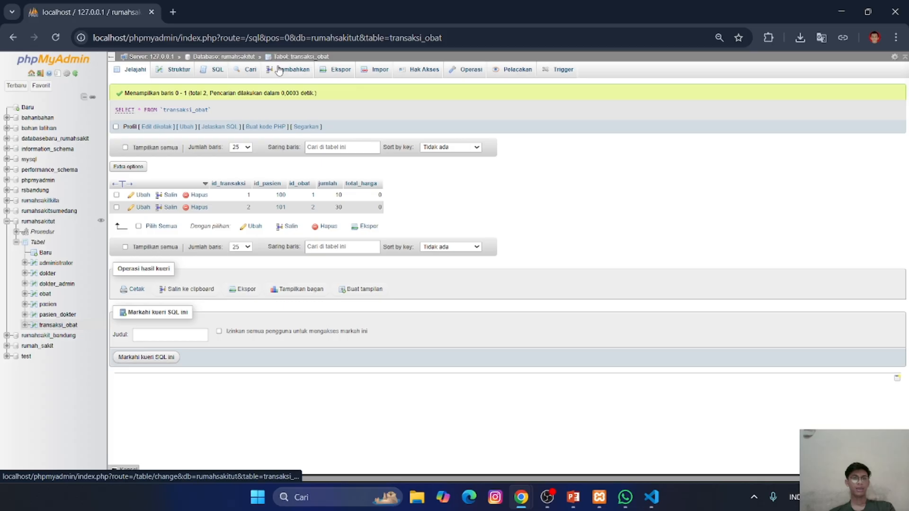
pyautogui.click(279, 69)
pyautogui.click(322, 104)
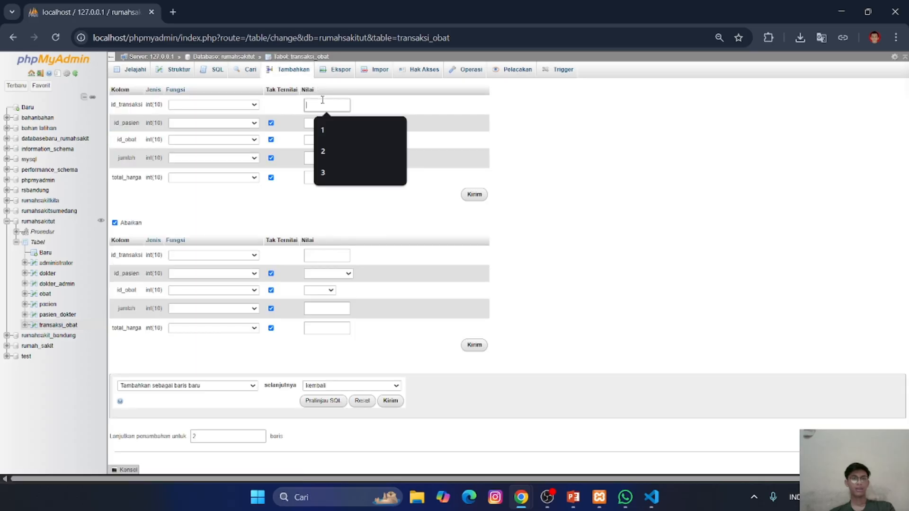
pyautogui.click(325, 172)
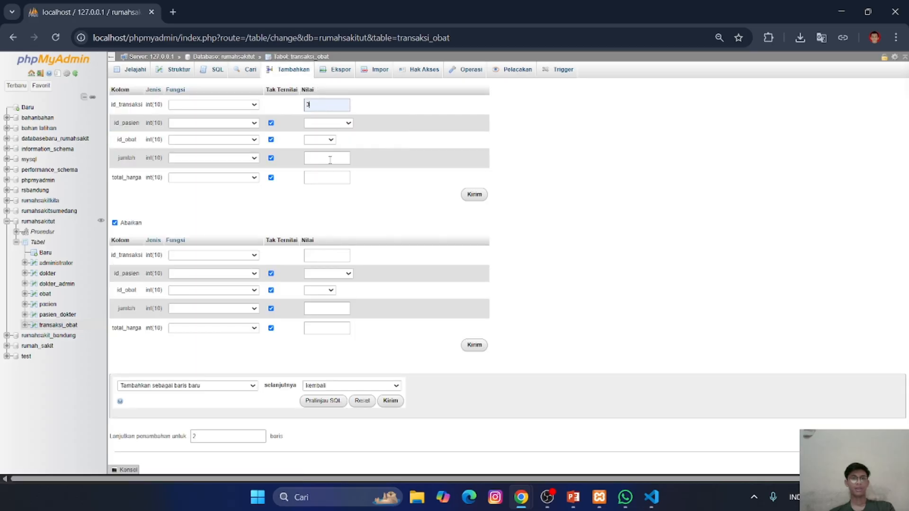
pyautogui.click(327, 124)
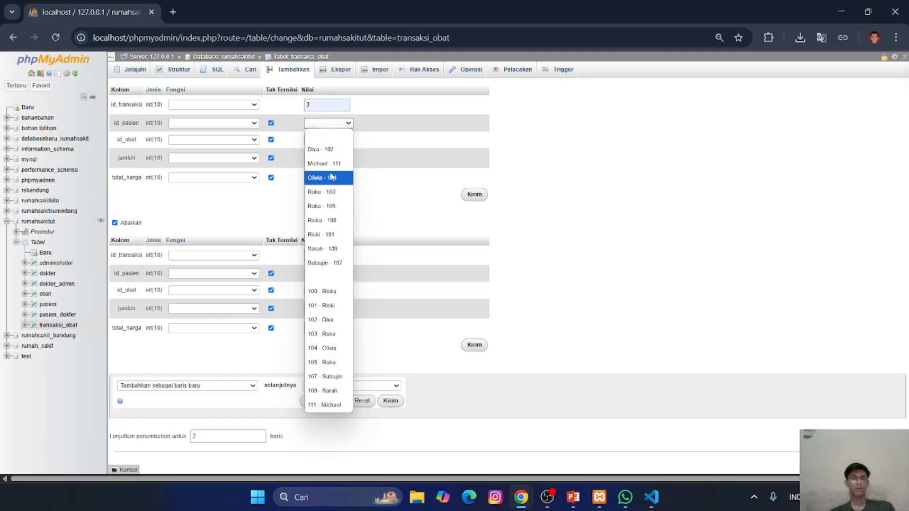
pyautogui.click(329, 151)
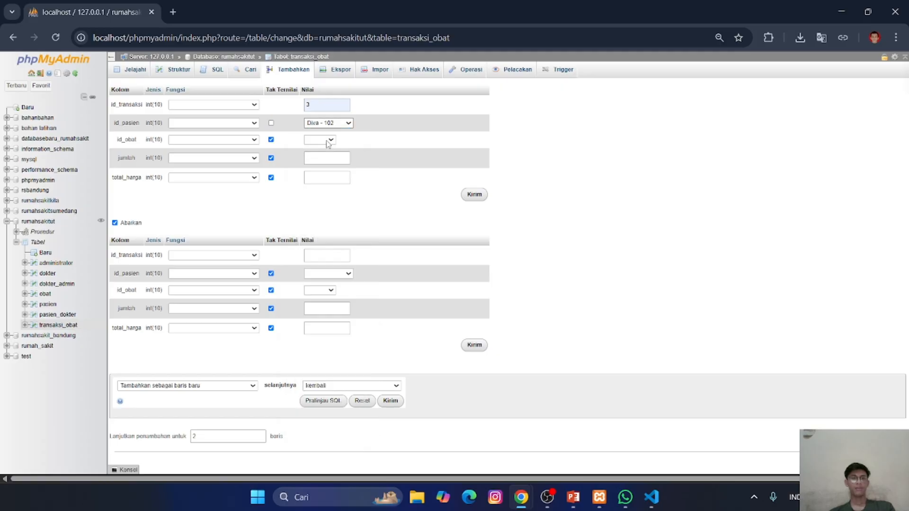
# - Complete the third transaction with id_obat 3 (kode 003), jumlah 50 and total_harga 0, and insert it
pyautogui.click(327, 140)
pyautogui.click(321, 195)
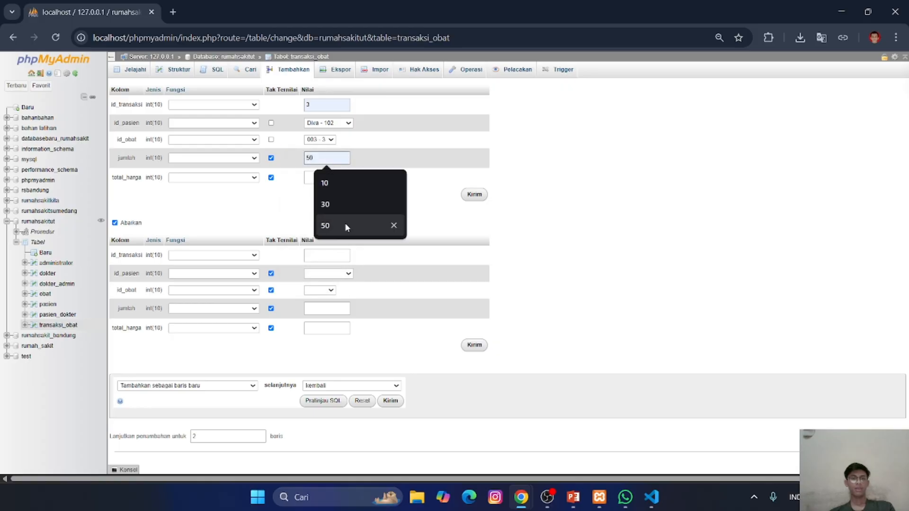
pyautogui.click(344, 222)
pyautogui.click(328, 178)
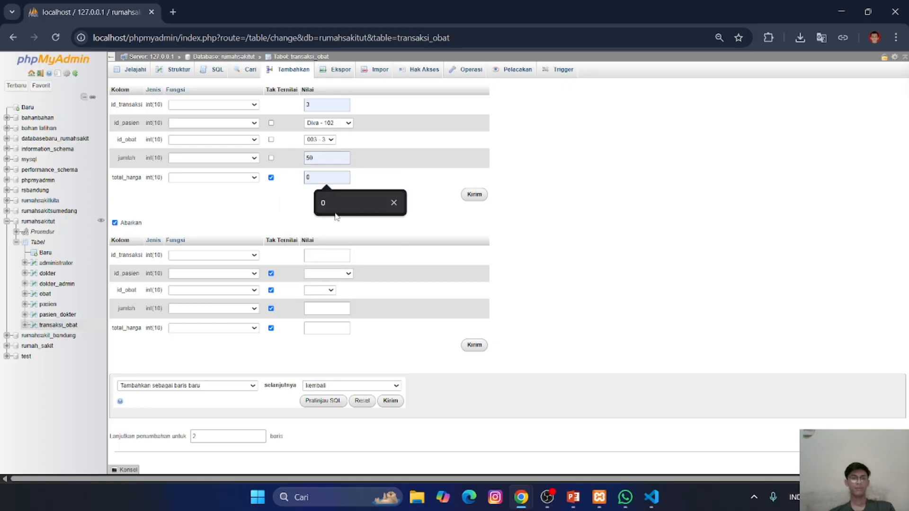
pyautogui.click(334, 201)
pyautogui.click(474, 195)
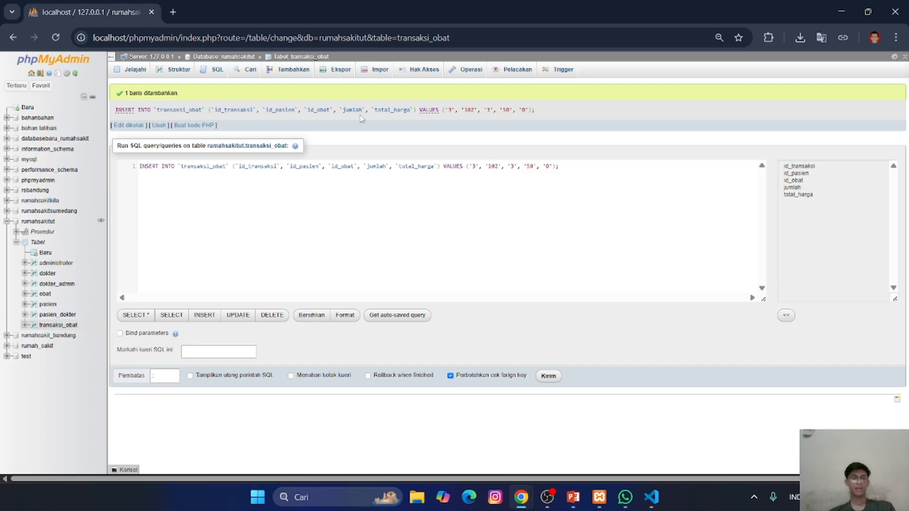
# - Browse all transaksi_obat rows and check the stok of Panadol in the obat table
pyautogui.click(142, 71)
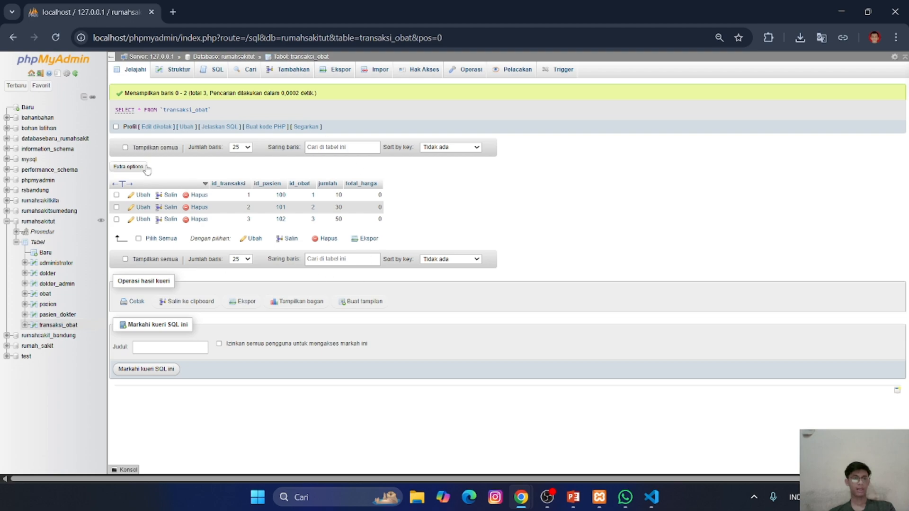
pyautogui.click(45, 295)
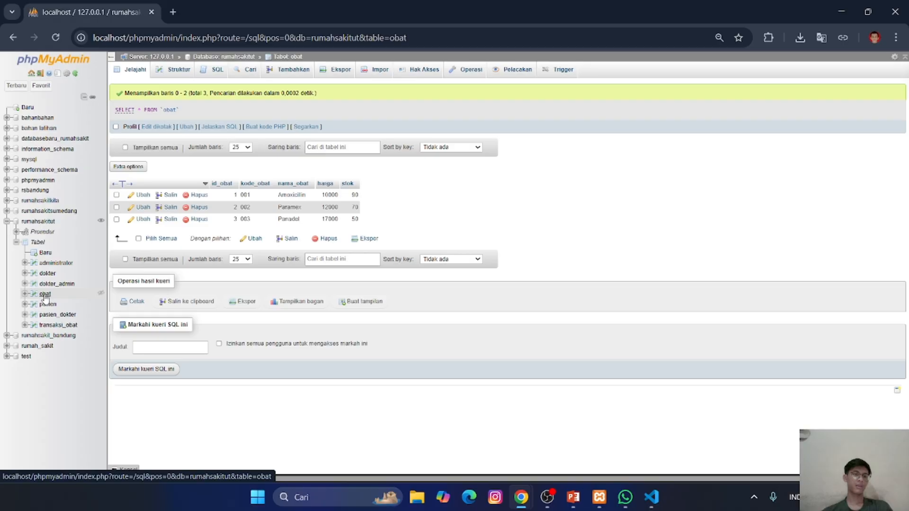
pyautogui.click(45, 295)
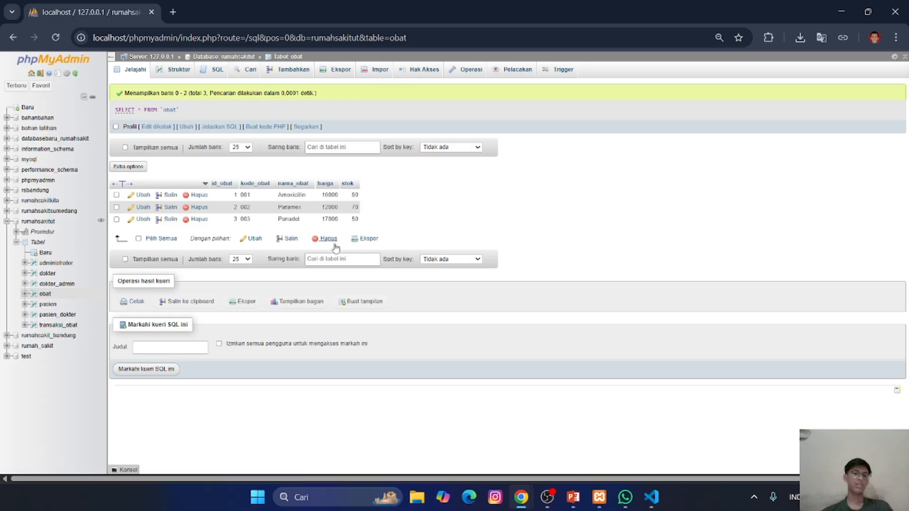